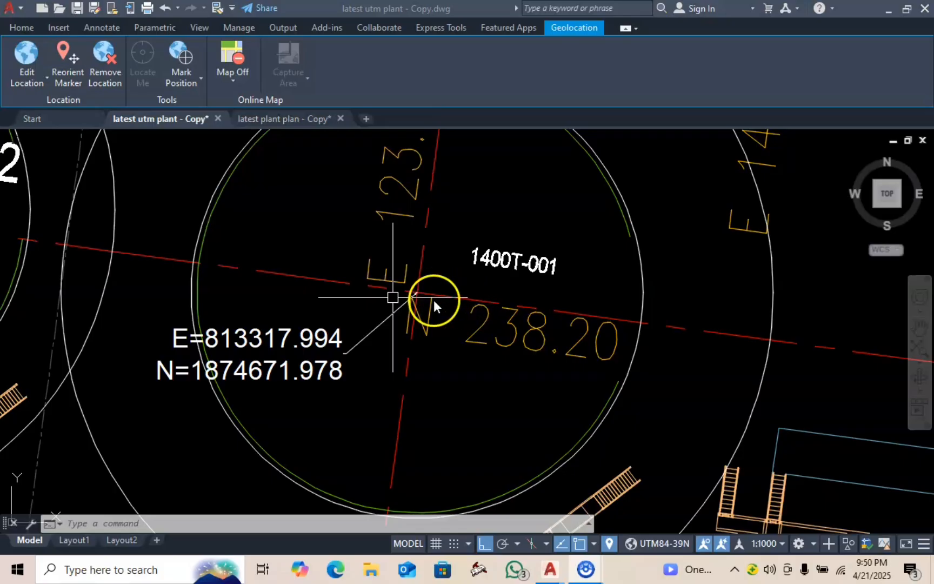
Step: Examine the angle between UTM north and plant north at the drawing's north arrow
{"action": "scroll", "coordinate": [427, 304], "scroll_direction": "down", "scroll_amount": 5}
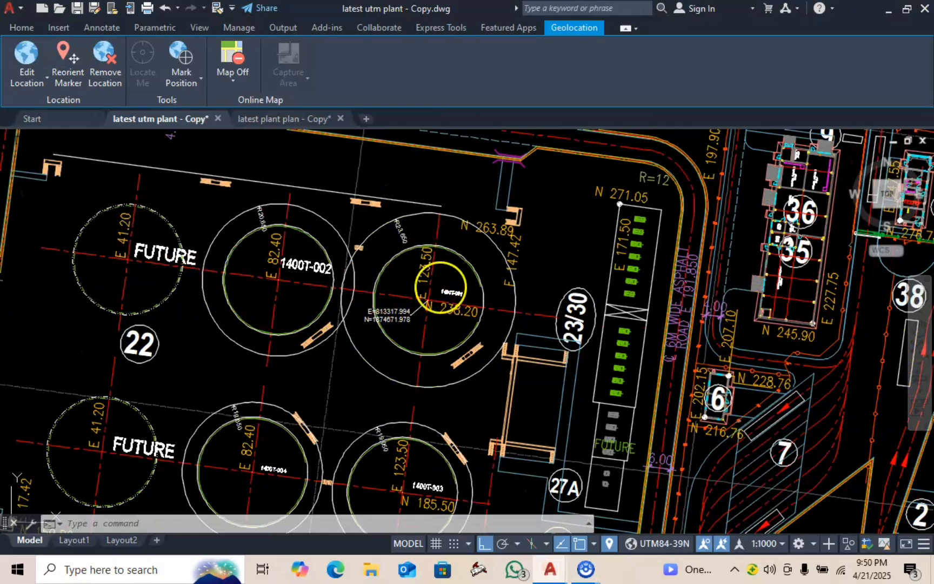
{"action": "scroll", "coordinate": [297, 297], "scroll_direction": "down", "scroll_amount": 2}
{"action": "middle_click_drag", "start_coordinate": [246, 298], "coordinate": [419, 434]}
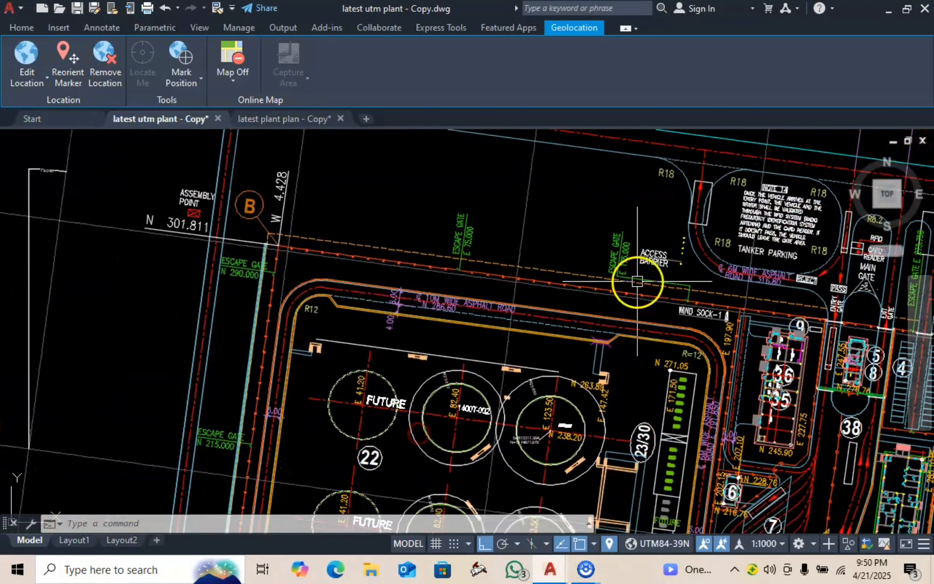
{"action": "middle_click_drag", "start_coordinate": [638, 282], "coordinate": [241, 418]}
{"action": "mouse_move", "coordinate": [755, 358]}
{"action": "middle_mouse_down"}
{"action": "mouse_move", "coordinate": [108, 392]}
{"action": "mouse_move", "coordinate": [107, 368]}
{"action": "middle_mouse_up"}
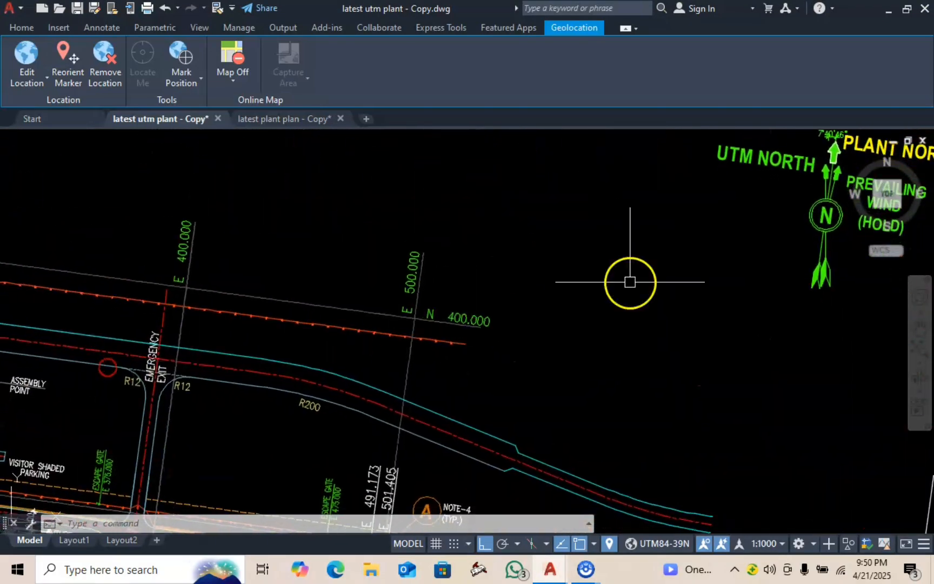
{"action": "middle_click_drag", "start_coordinate": [630, 281], "coordinate": [378, 426]}
{"action": "scroll", "coordinate": [503, 306], "scroll_direction": "up", "scroll_amount": 4}
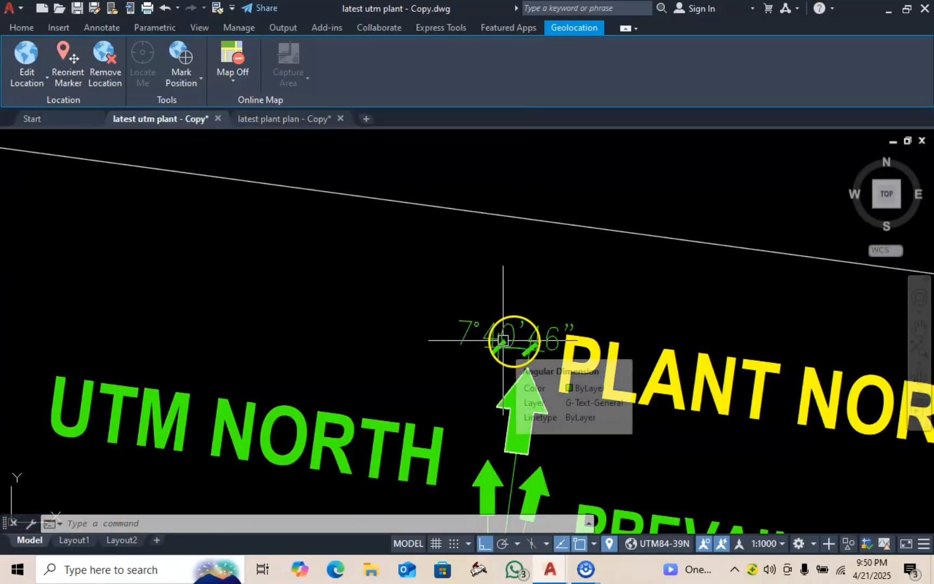
{"action": "scroll", "coordinate": [506, 334], "scroll_direction": "down", "scroll_amount": 4}
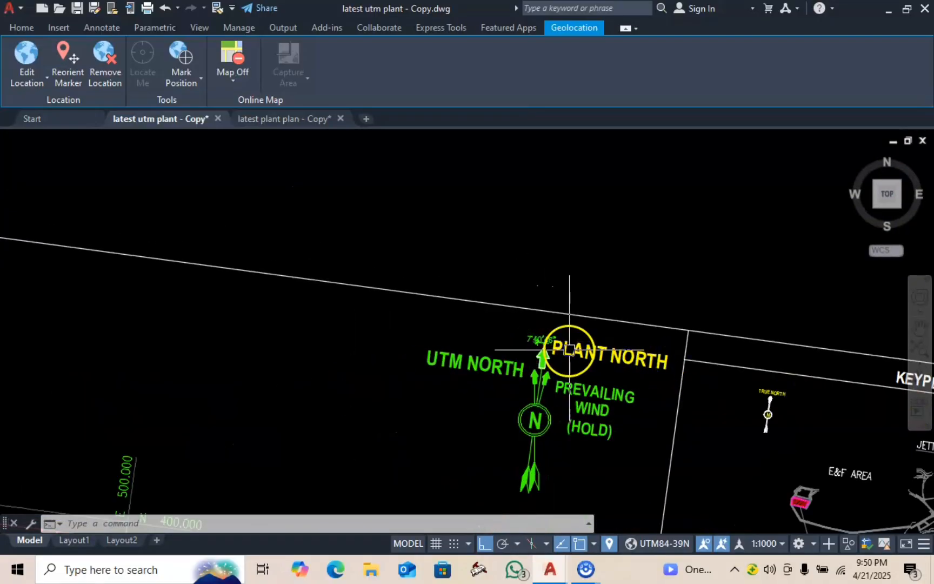
{"action": "scroll", "coordinate": [546, 339], "scroll_direction": "up", "scroll_amount": 6}
{"action": "scroll", "coordinate": [441, 288], "scroll_direction": "down", "scroll_amount": 3}
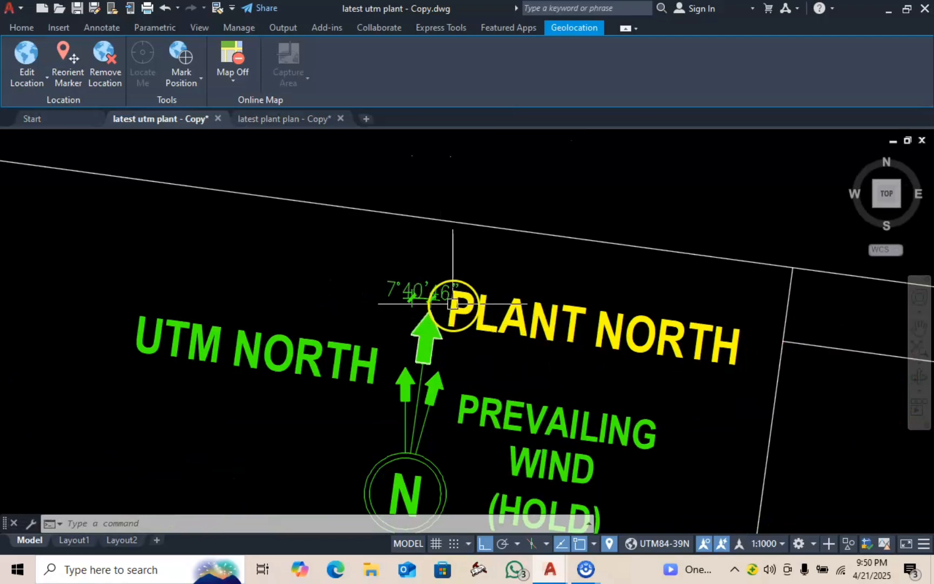
{"action": "scroll", "coordinate": [454, 306], "scroll_direction": "up", "scroll_amount": 2}
{"action": "scroll", "coordinate": [326, 307], "scroll_direction": "down", "scroll_amount": 4}
{"action": "middle_click_drag", "start_coordinate": [266, 362], "coordinate": [751, 265]}
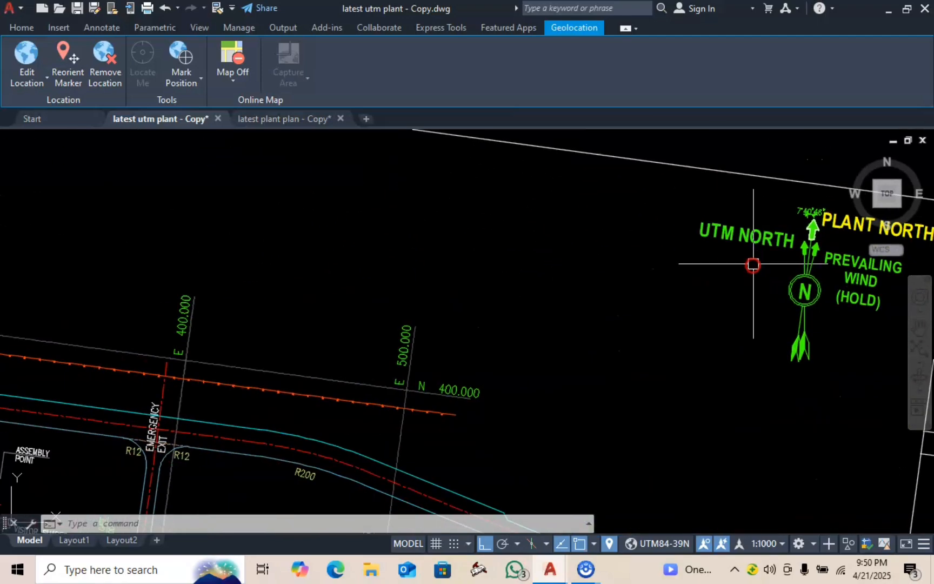
Step: Examine the angular dimension between the vertical reference line and the plant grid line west of the assembly point
{"action": "scroll", "coordinate": [446, 311], "scroll_direction": "down", "scroll_amount": 5}
{"action": "middle_click_drag", "start_coordinate": [316, 363], "coordinate": [525, 310]}
{"action": "scroll", "coordinate": [449, 275], "scroll_direction": "up", "scroll_amount": 4}
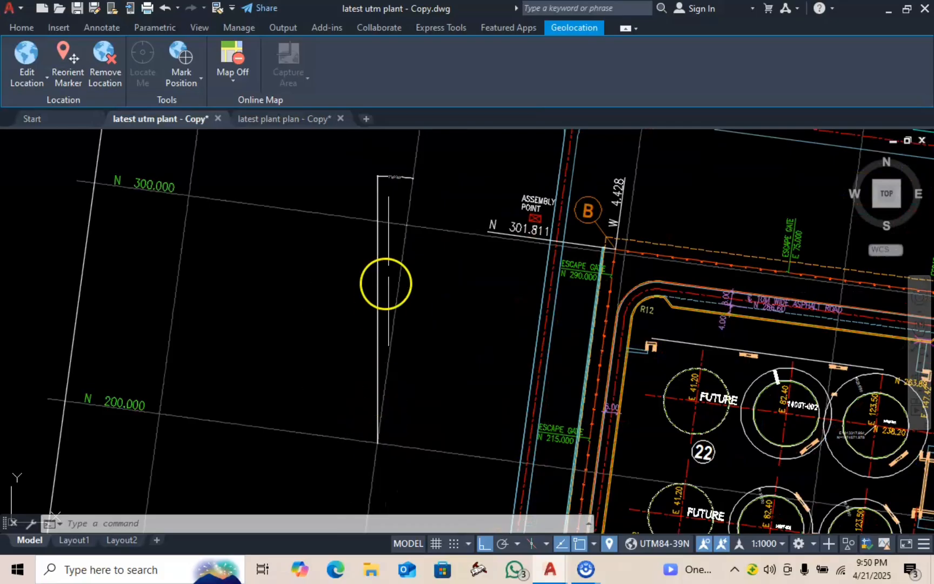
{"action": "middle_click_drag", "start_coordinate": [385, 282], "coordinate": [359, 459]}
{"action": "scroll", "coordinate": [338, 388], "scroll_direction": "up", "scroll_amount": 4}
{"action": "scroll", "coordinate": [338, 387], "scroll_direction": "up", "scroll_amount": 2}
{"action": "scroll", "coordinate": [445, 331], "scroll_direction": "up", "scroll_amount": 4}
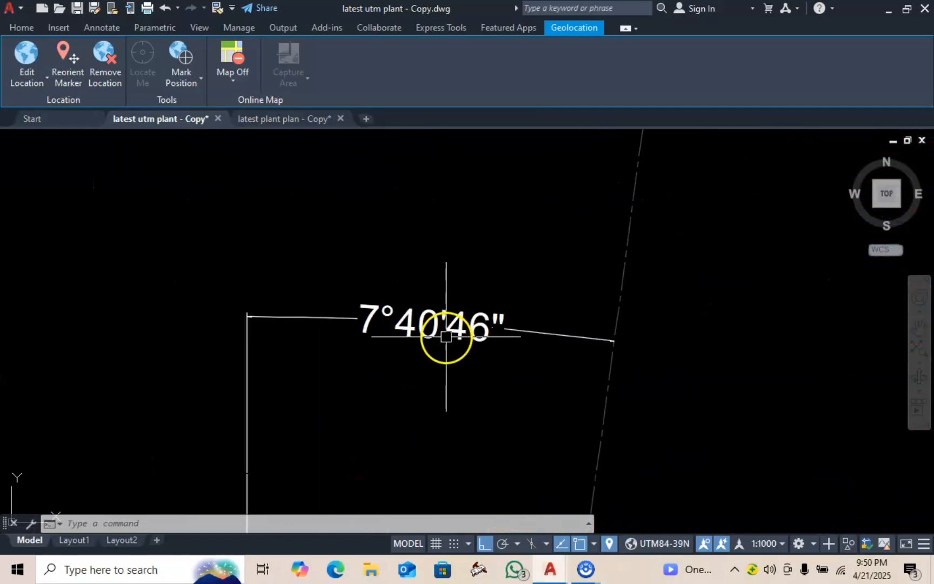
{"action": "scroll", "coordinate": [475, 309], "scroll_direction": "down", "scroll_amount": 4}
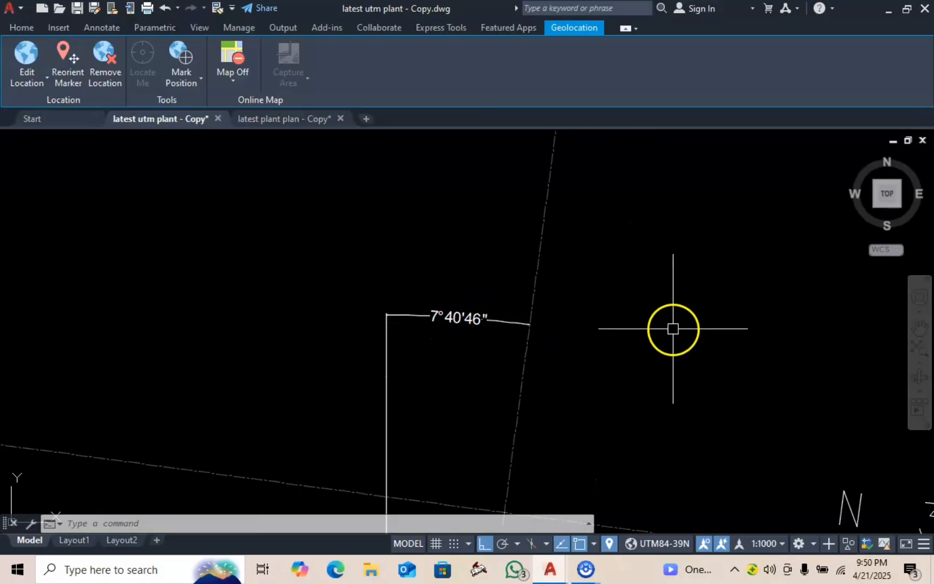
{"action": "scroll", "coordinate": [614, 340], "scroll_direction": "down", "scroll_amount": 4}
{"action": "middle_click_drag", "start_coordinate": [634, 345], "coordinate": [474, 258]}
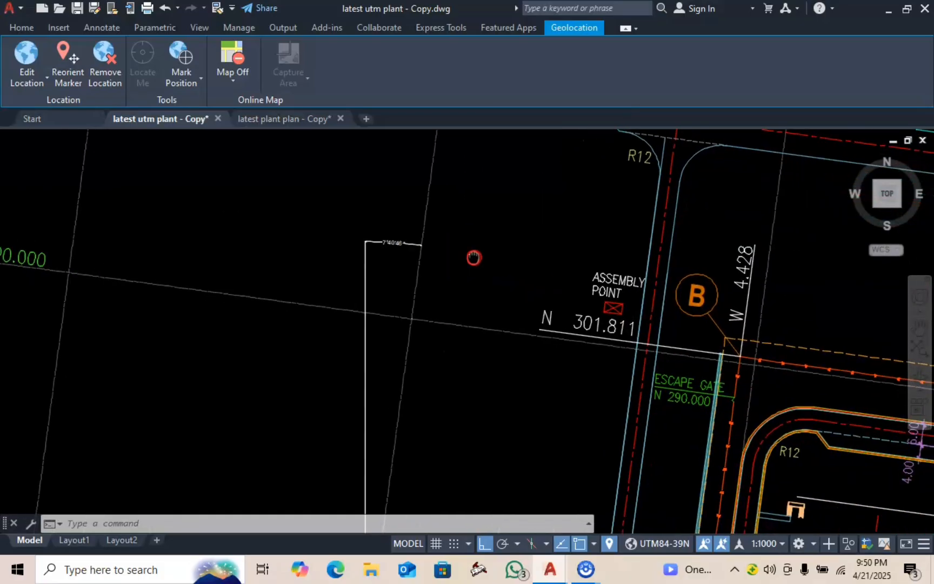
Step: Inspect the easting and northing label at the centre of tank 1400T-001
{"action": "scroll", "coordinate": [541, 284], "scroll_direction": "down", "scroll_amount": 4}
{"action": "middle_click_drag", "start_coordinate": [547, 309], "coordinate": [324, 302]}
{"action": "scroll", "coordinate": [336, 292], "scroll_direction": "up", "scroll_amount": 6}
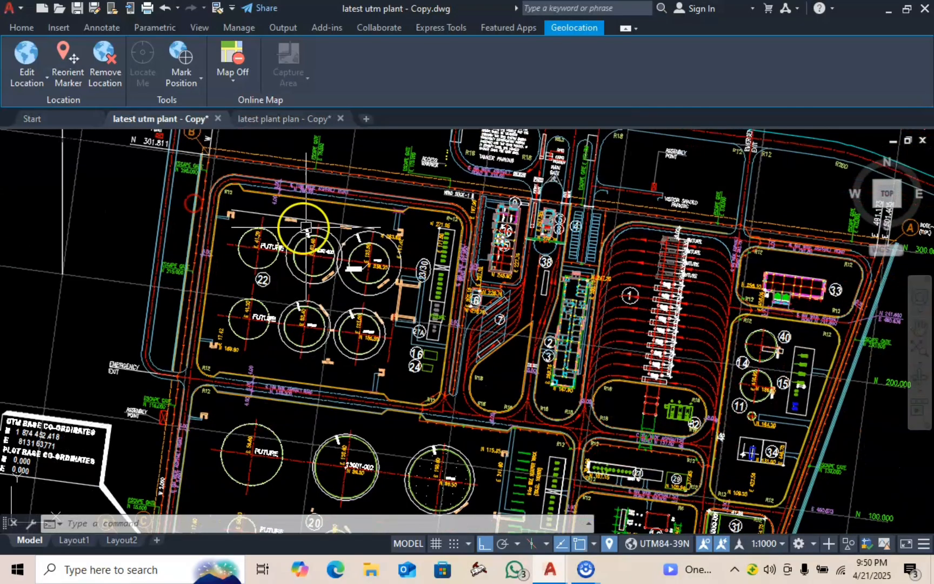
{"action": "scroll", "coordinate": [355, 276], "scroll_direction": "up", "scroll_amount": 8}
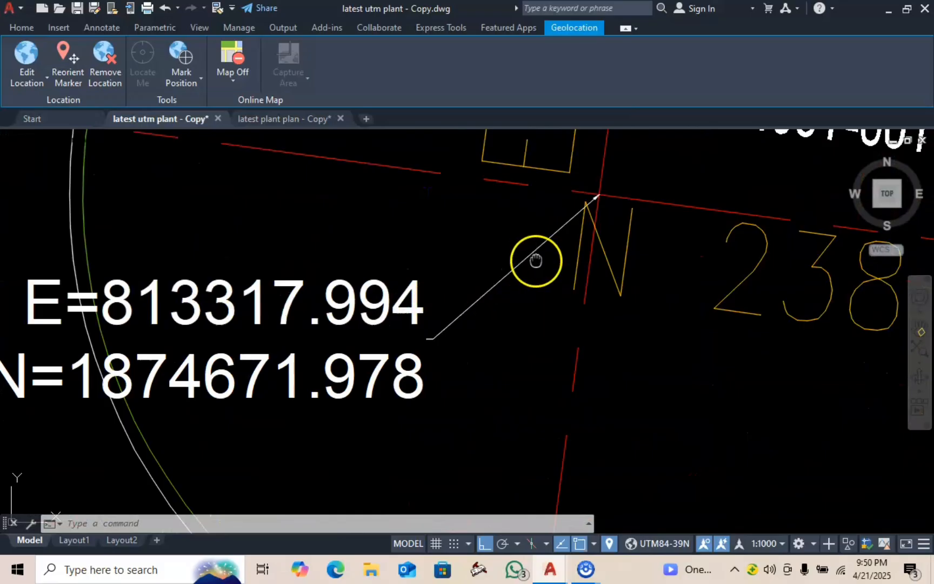
{"action": "mouse_move", "coordinate": [536, 265]}
{"action": "middle_mouse_down"}
{"action": "mouse_move", "coordinate": [329, 382]}
{"action": "mouse_move", "coordinate": [464, 279]}
{"action": "mouse_move", "coordinate": [509, 227]}
{"action": "middle_mouse_up"}
{"action": "scroll", "coordinate": [519, 234], "scroll_direction": "down", "scroll_amount": 8}
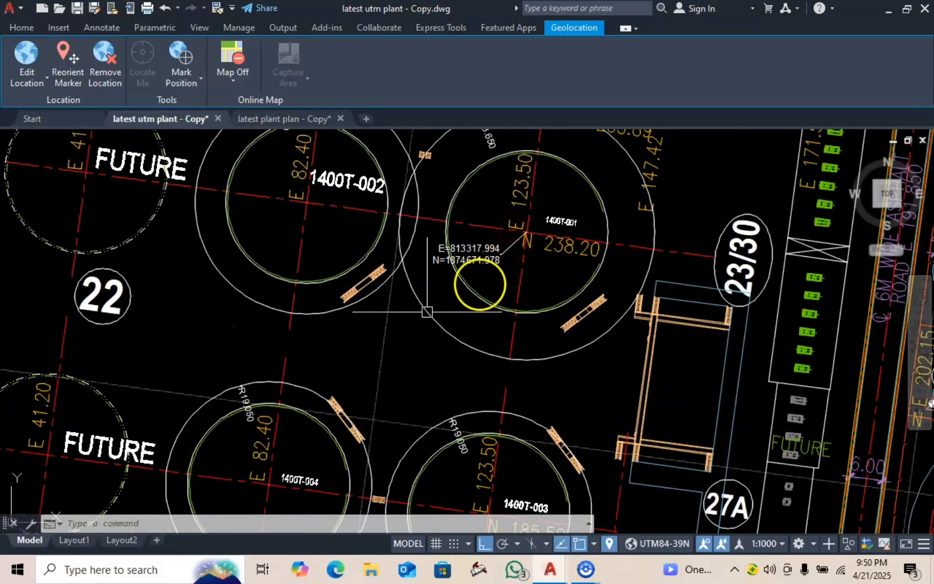
Step: Read the UTM and plot base co-ordinates callout and inspect the base point its leader marks near bench mark 39
{"action": "middle_click_drag", "start_coordinate": [347, 354], "coordinate": [473, 196]}
{"action": "scroll", "coordinate": [432, 223], "scroll_direction": "down", "scroll_amount": 5}
{"action": "middle_click_drag", "start_coordinate": [338, 309], "coordinate": [438, 192]}
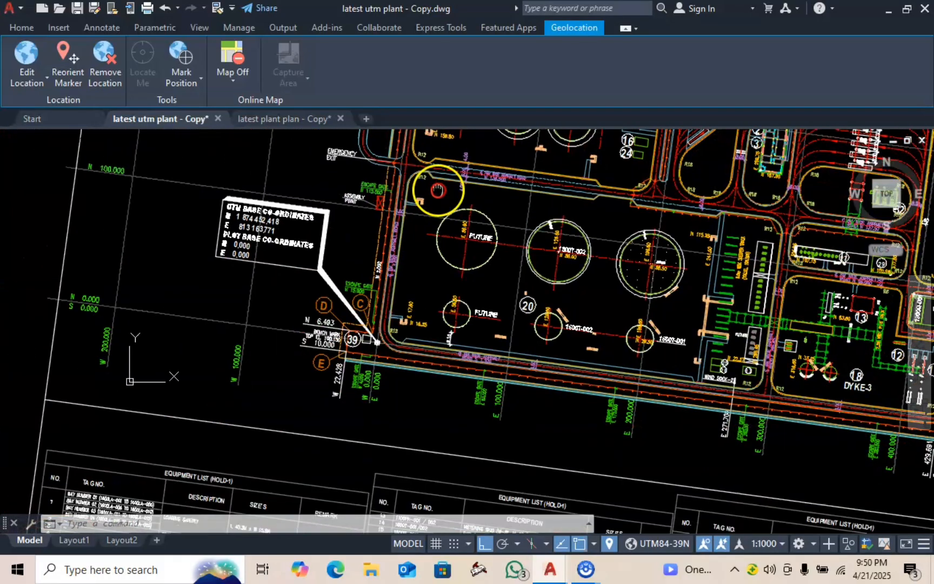
{"action": "scroll", "coordinate": [336, 199], "scroll_direction": "up", "scroll_amount": 6}
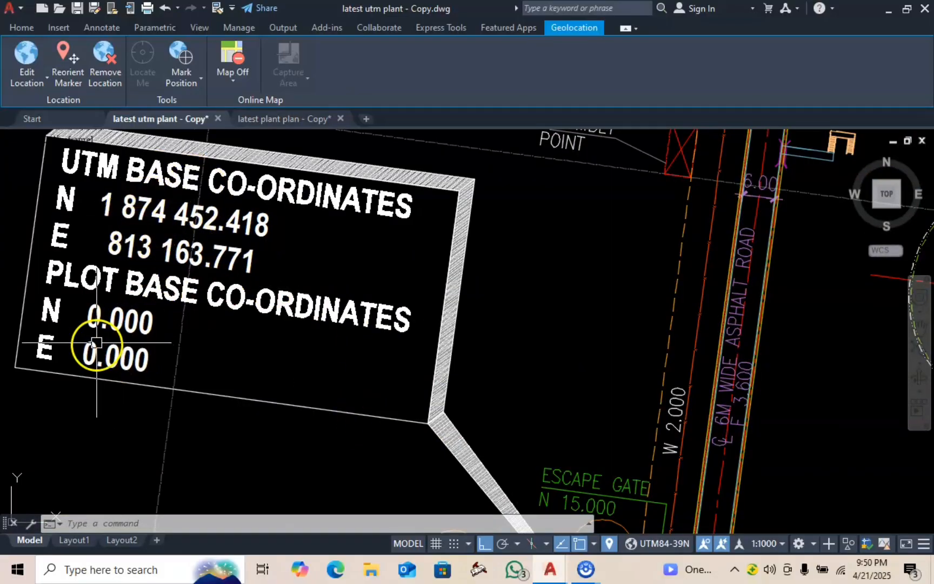
{"action": "middle_click_drag", "start_coordinate": [299, 400], "coordinate": [158, 168]}
{"action": "middle_click_drag", "start_coordinate": [519, 476], "coordinate": [389, 325]}
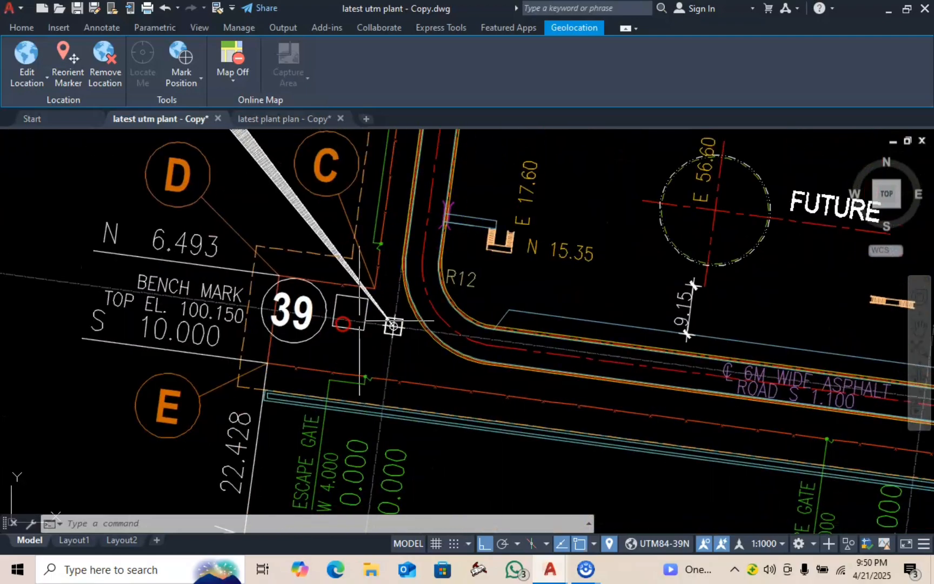
{"action": "scroll", "coordinate": [394, 327], "scroll_direction": "up", "scroll_amount": 4}
{"action": "scroll", "coordinate": [400, 328], "scroll_direction": "up", "scroll_amount": 5}
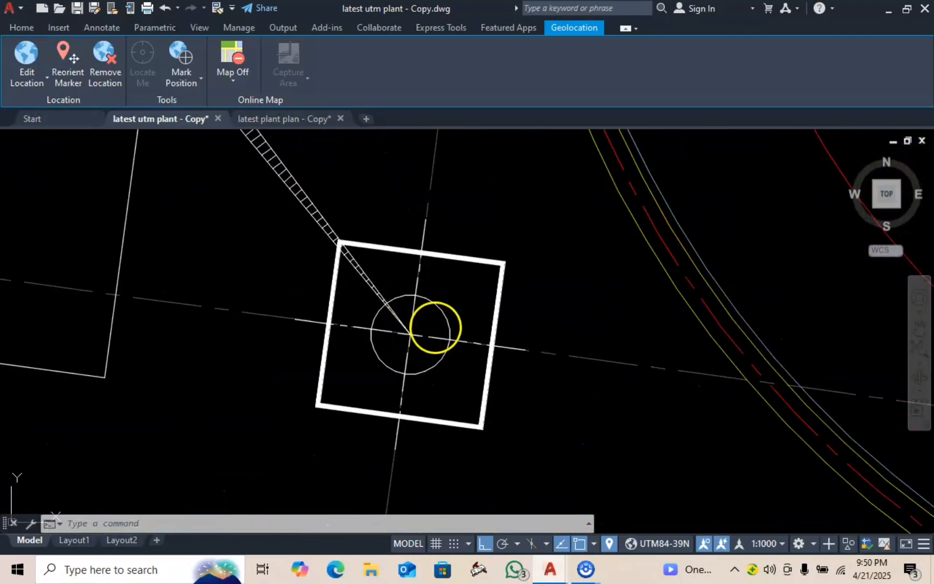
Step: Return to tank 1400T-001 and save the drawing
{"action": "scroll", "coordinate": [436, 328], "scroll_direction": "down", "scroll_amount": 9}
{"action": "mouse_move", "coordinate": [558, 303]}
{"action": "middle_mouse_down"}
{"action": "mouse_move", "coordinate": [474, 346]}
{"action": "mouse_move", "coordinate": [268, 494]}
{"action": "middle_mouse_up"}
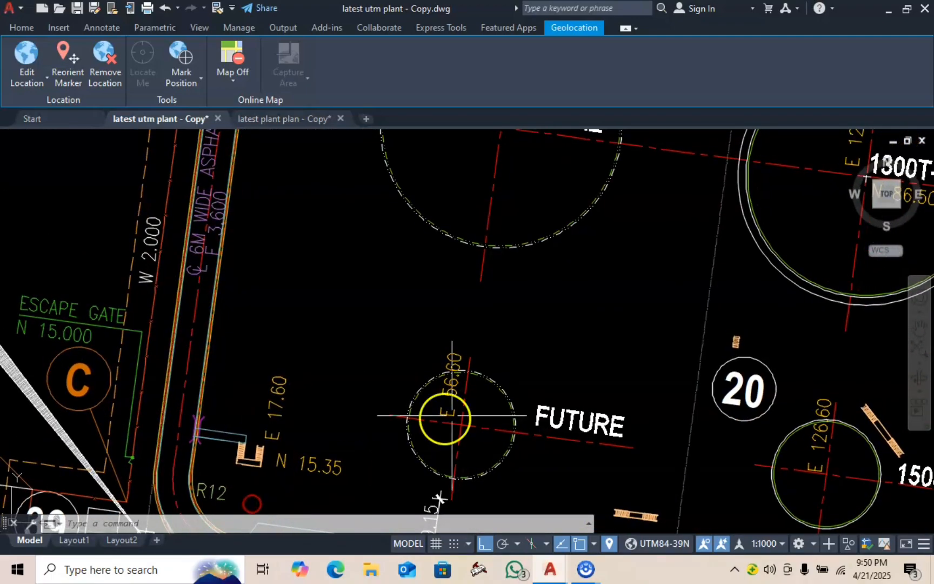
{"action": "scroll", "coordinate": [452, 415], "scroll_direction": "down", "scroll_amount": 7}
{"action": "middle_click_drag", "start_coordinate": [517, 367], "coordinate": [266, 505]}
{"action": "scroll", "coordinate": [339, 295], "scroll_direction": "up", "scroll_amount": 8}
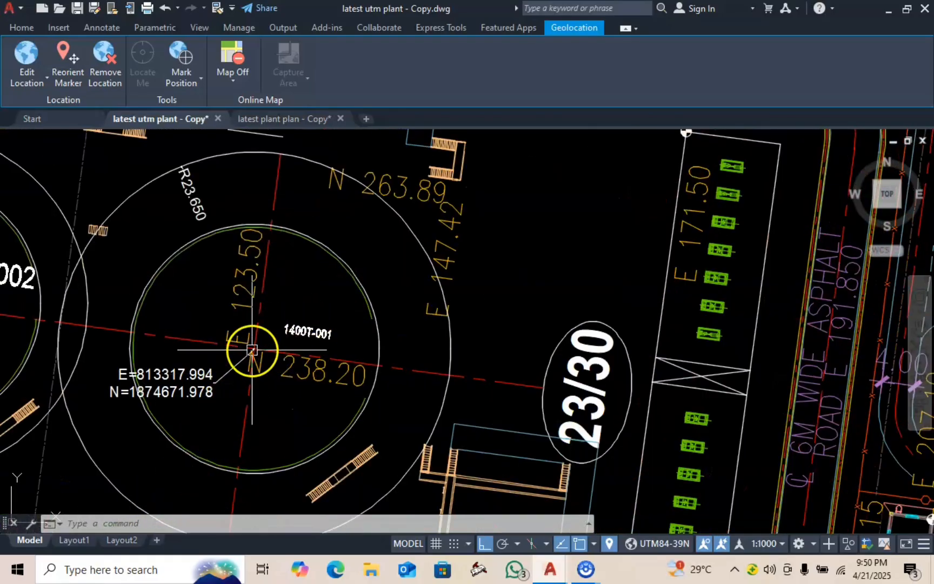
{"action": "key", "text": "ctrl+s"}
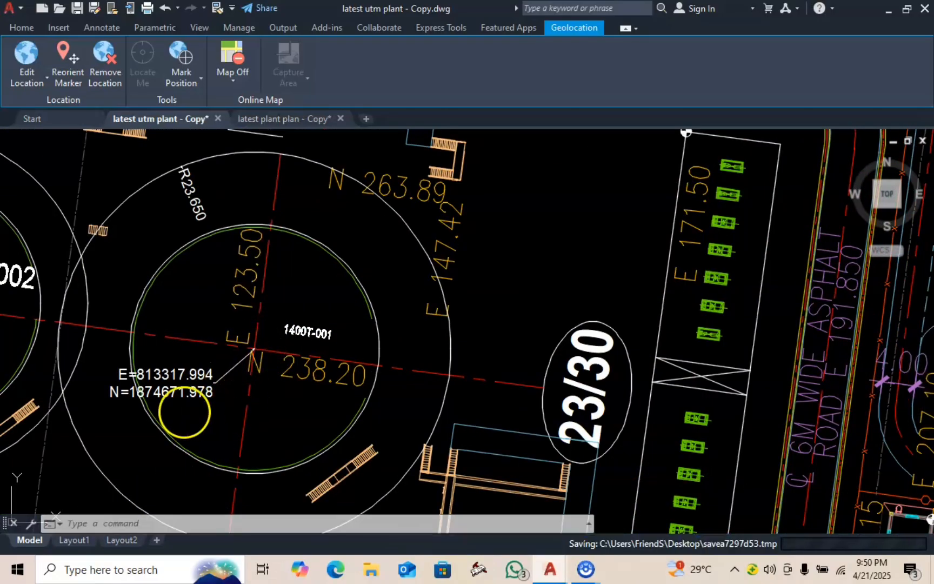
{"action": "scroll", "coordinate": [263, 313], "scroll_direction": "down", "scroll_amount": 1}
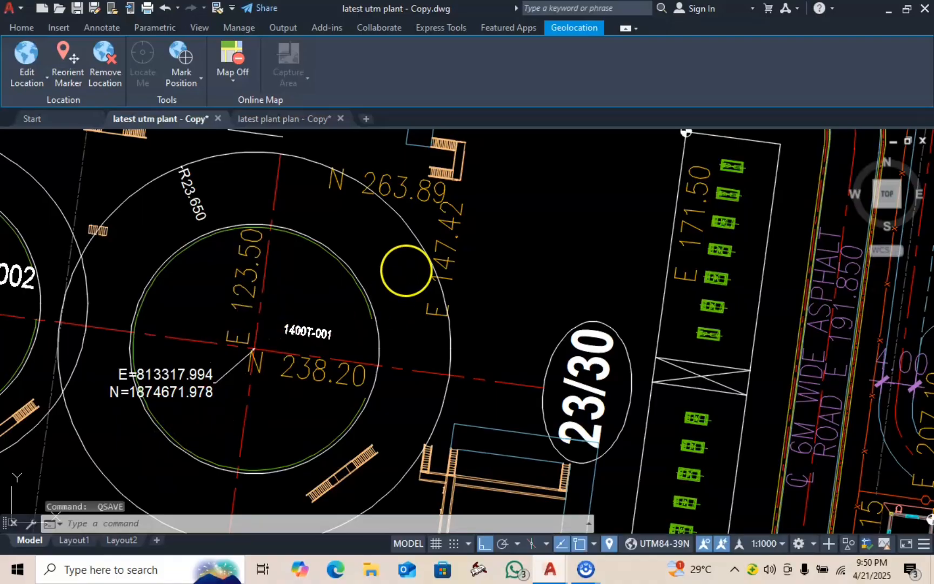
{"action": "key", "text": "Escape"}
Step: Label the centre point of tank 1400T-001 with the EN command, placing the text below the existing coordinate label
{"action": "scroll", "coordinate": [317, 317], "scroll_direction": "down", "scroll_amount": 4}
{"action": "scroll", "coordinate": [293, 327], "scroll_direction": "up", "scroll_amount": 12}
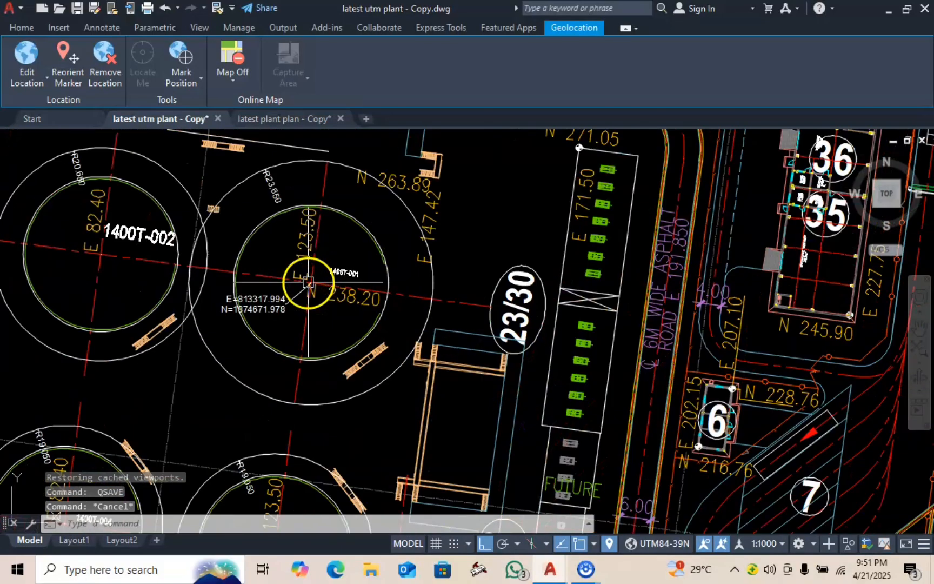
{"action": "left_click", "coordinate": [187, 520]}
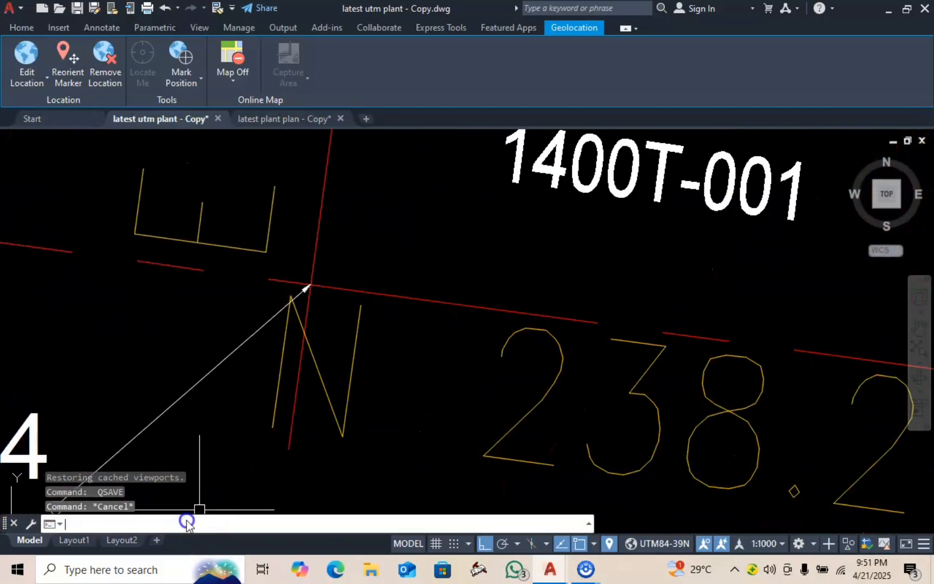
{"action": "type", "text": "en"}
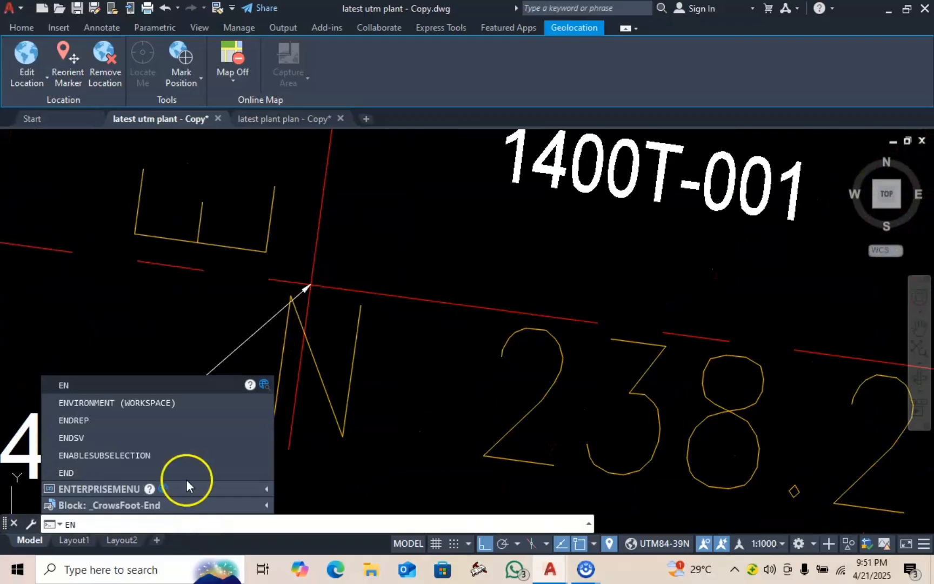
{"action": "left_click", "coordinate": [132, 385]}
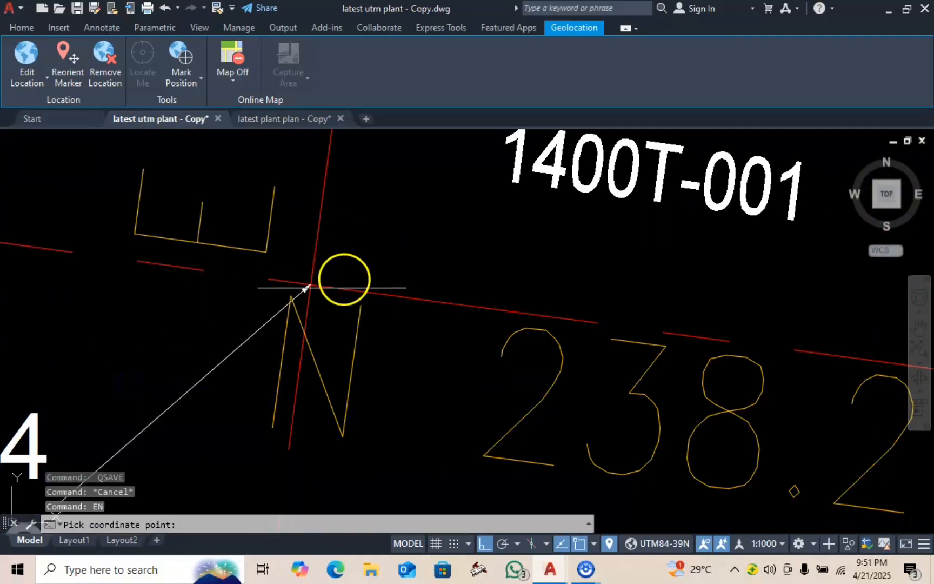
{"action": "scroll", "coordinate": [344, 278], "scroll_direction": "up", "scroll_amount": 3}
{"action": "scroll", "coordinate": [258, 269], "scroll_direction": "up", "scroll_amount": 4}
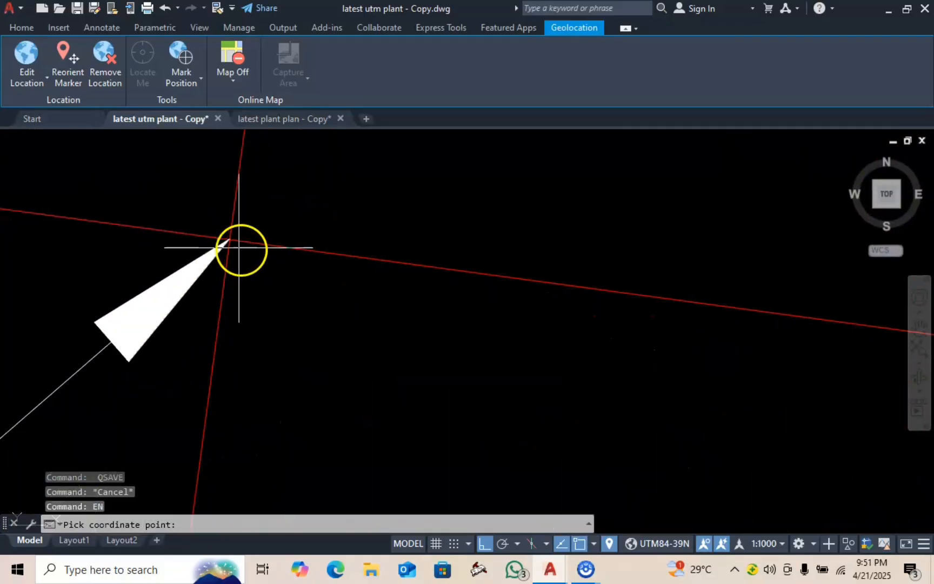
{"action": "left_click", "coordinate": [231, 239]}
{"action": "scroll", "coordinate": [271, 233], "scroll_direction": "down", "scroll_amount": 6}
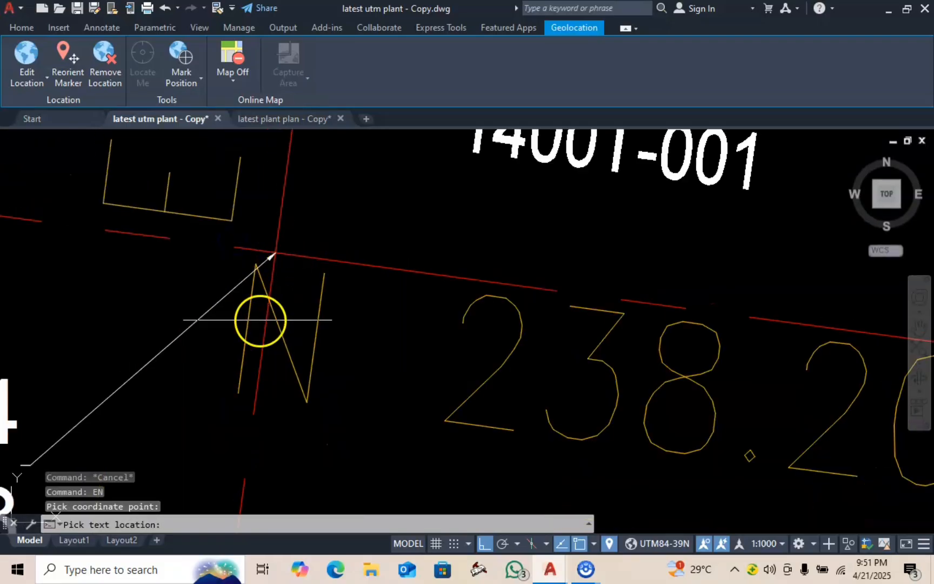
{"action": "mouse_move", "coordinate": [248, 303]}
{"action": "middle_mouse_down"}
{"action": "mouse_move", "coordinate": [414, 303]}
{"action": "mouse_move", "coordinate": [455, 277]}
{"action": "middle_mouse_up"}
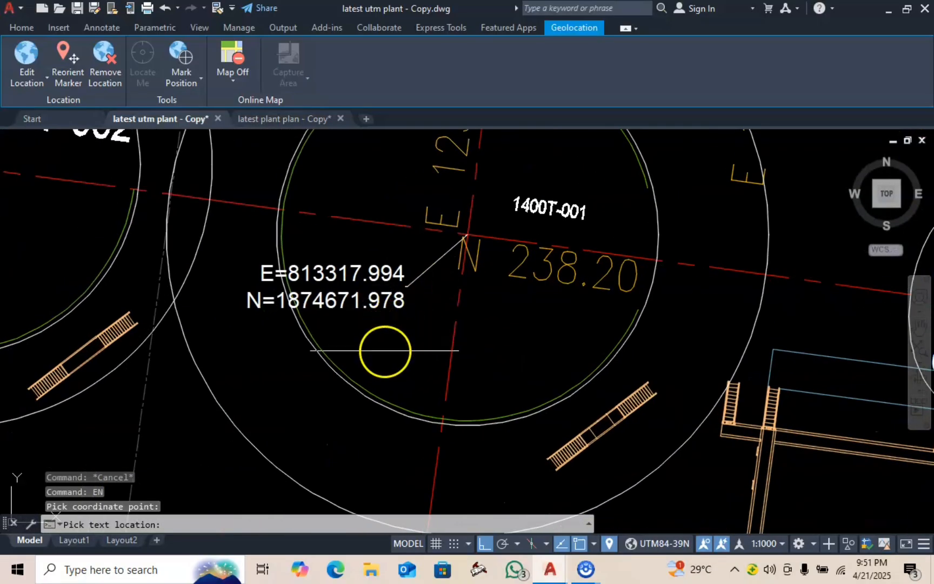
{"action": "left_click", "coordinate": [380, 351]}
{"action": "scroll", "coordinate": [353, 349], "scroll_direction": "up", "scroll_amount": 2}
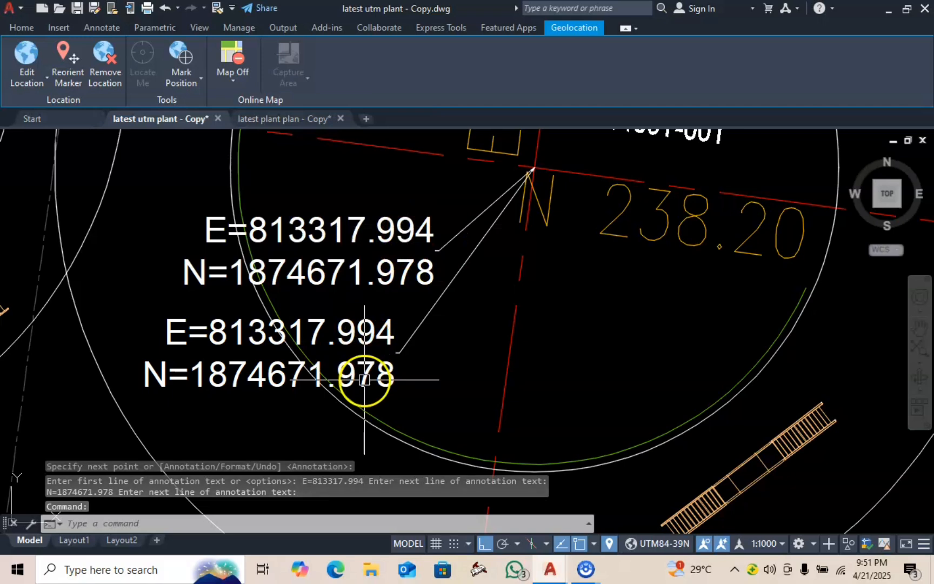
Step: Erase the lower duplicate coordinate label and its leader at tank 1400T-001
{"action": "left_click", "coordinate": [460, 312]}
{"action": "left_click", "coordinate": [338, 372]}
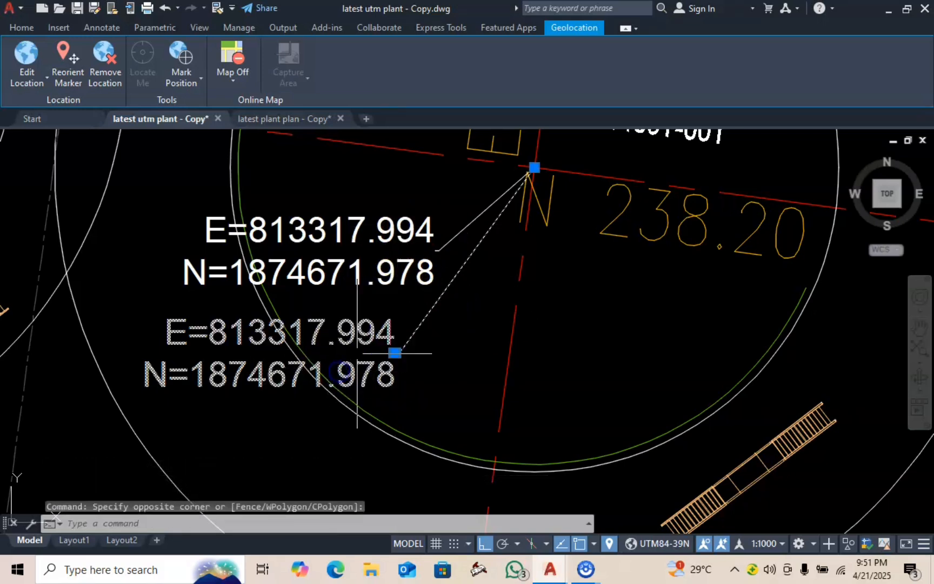
{"action": "type", "text": "e"}
{"action": "key", "text": "Return"}
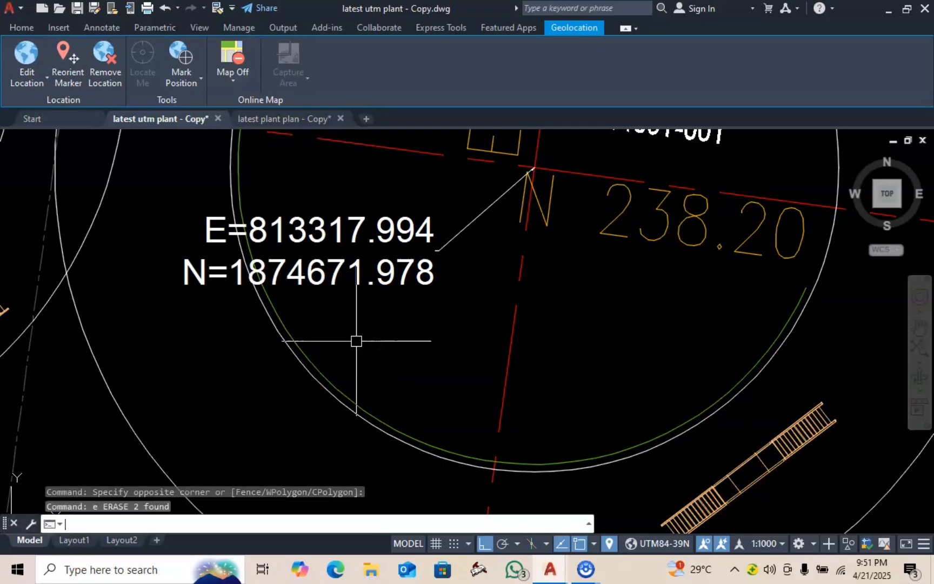
Step: Start a new UCS and place its origin at the centreline intersection marked by the base co-ordinates leader near bench mark 39
{"action": "scroll", "coordinate": [445, 256], "scroll_direction": "down", "scroll_amount": 2}
{"action": "scroll", "coordinate": [445, 255], "scroll_direction": "down", "scroll_amount": 2}
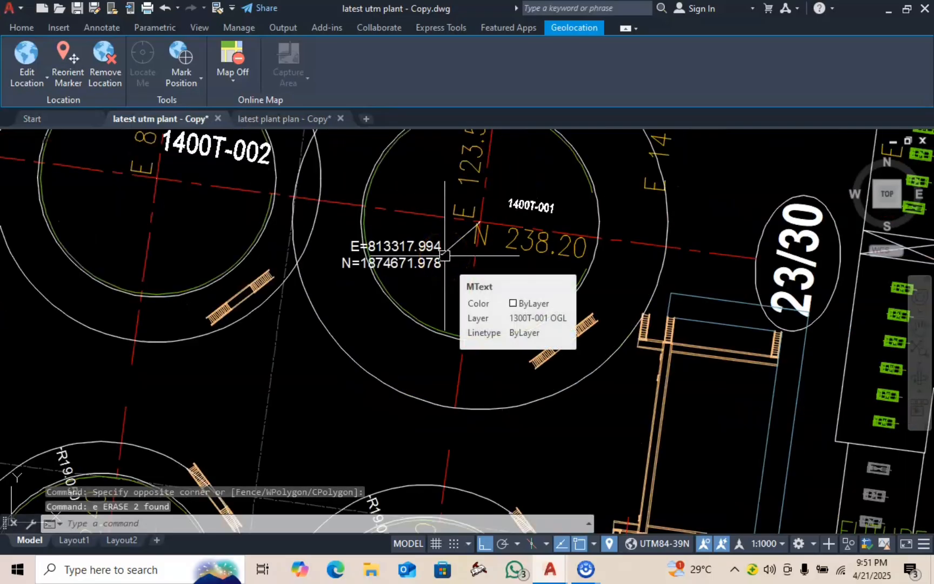
{"action": "left_click", "coordinate": [154, 524]}
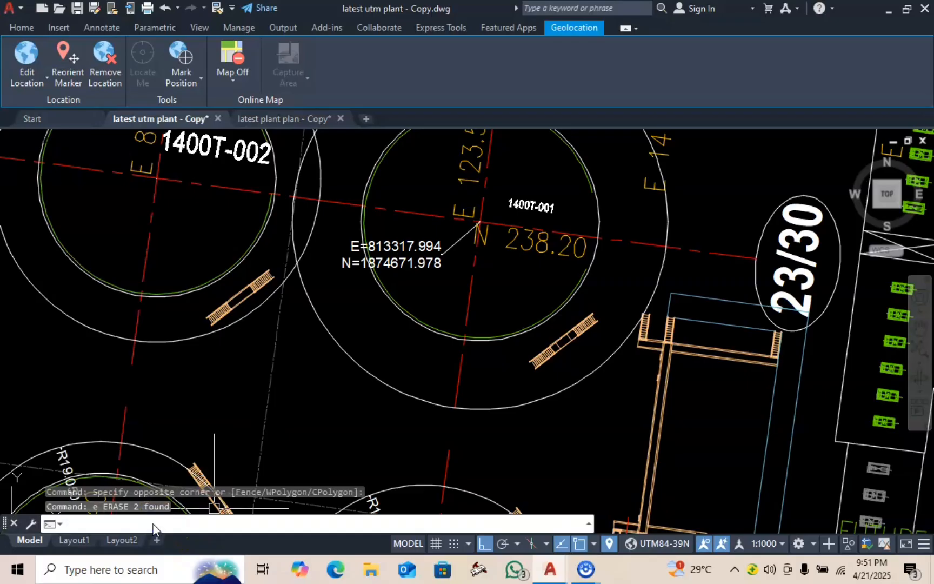
{"action": "type", "text": "ucs"}
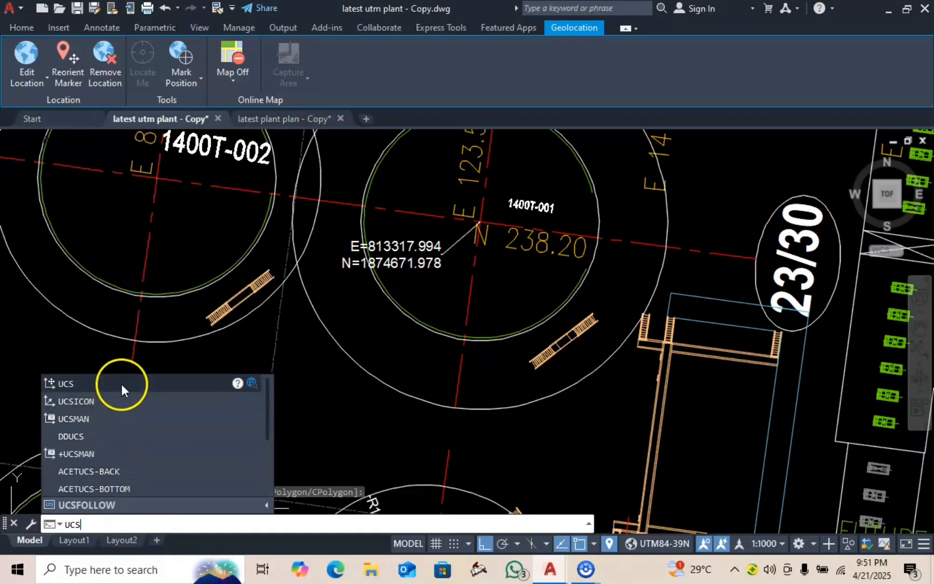
{"action": "left_click", "coordinate": [123, 380]}
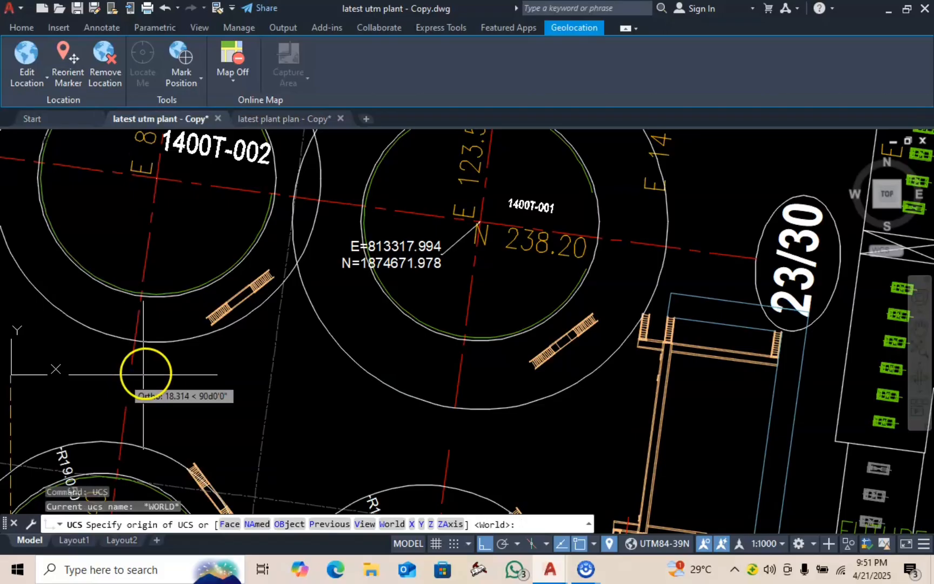
{"action": "scroll", "coordinate": [265, 301], "scroll_direction": "down", "scroll_amount": 6}
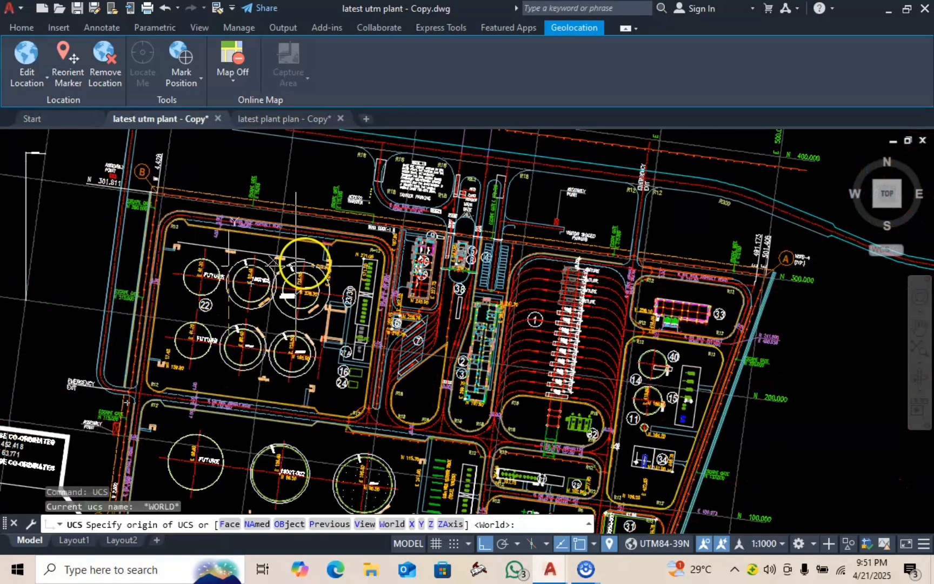
{"action": "scroll", "coordinate": [228, 357], "scroll_direction": "up", "scroll_amount": 4}
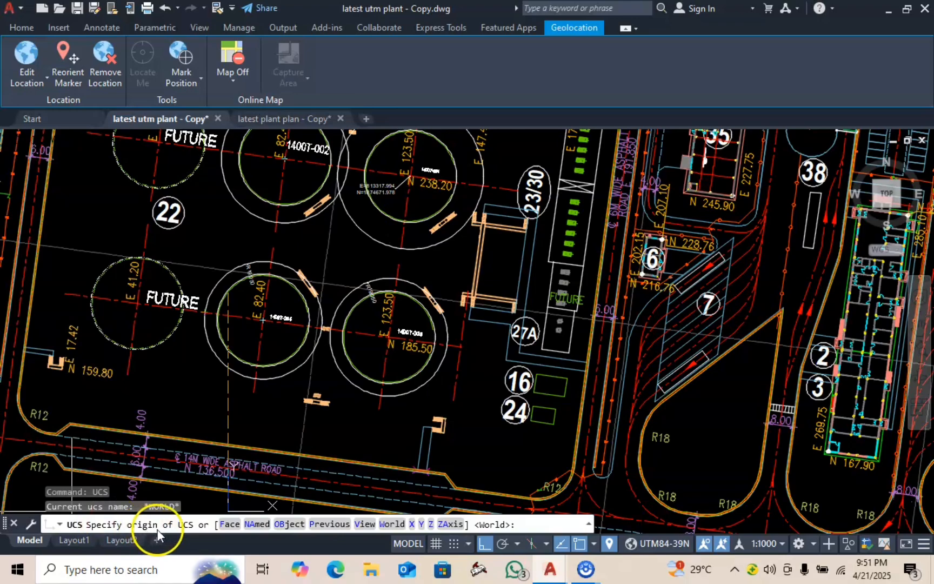
{"action": "scroll", "coordinate": [238, 443], "scroll_direction": "down", "scroll_amount": 8}
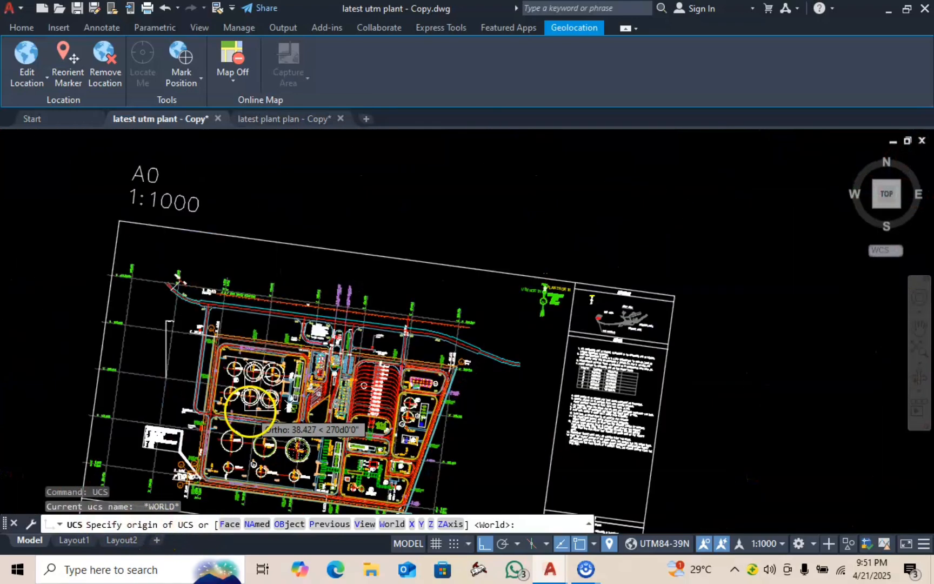
{"action": "scroll", "coordinate": [237, 442], "scroll_direction": "up", "scroll_amount": 8}
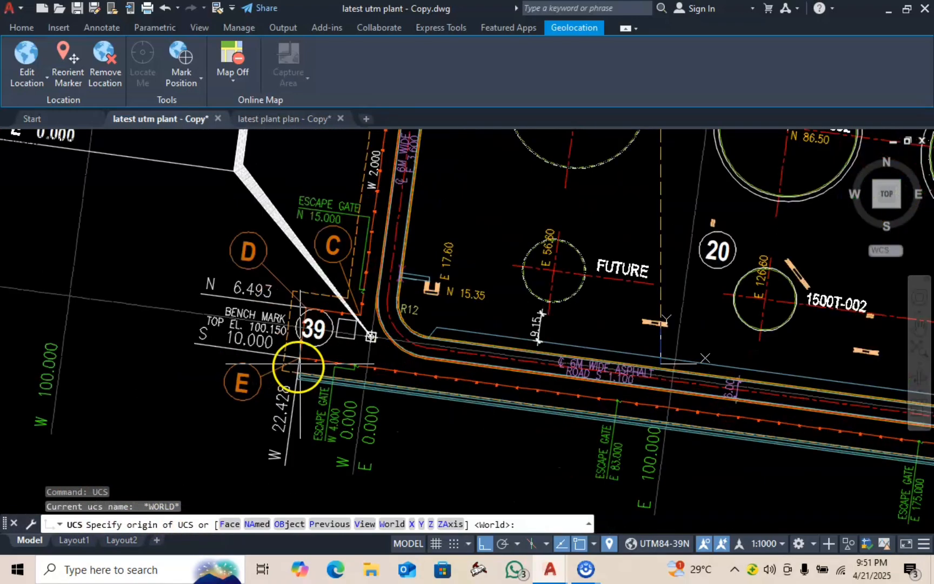
{"action": "scroll", "coordinate": [370, 336], "scroll_direction": "up", "scroll_amount": 4}
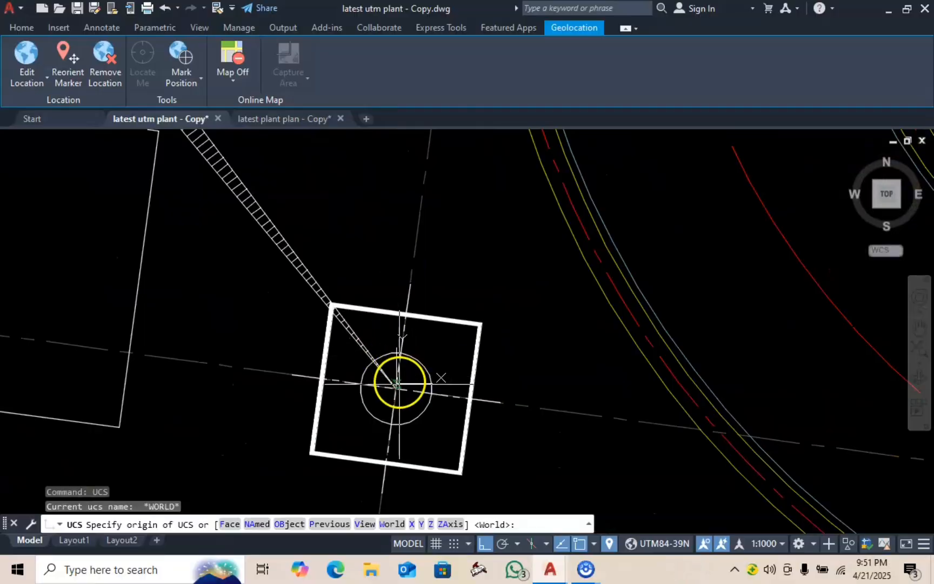
{"action": "scroll", "coordinate": [396, 388], "scroll_direction": "up", "scroll_amount": 5}
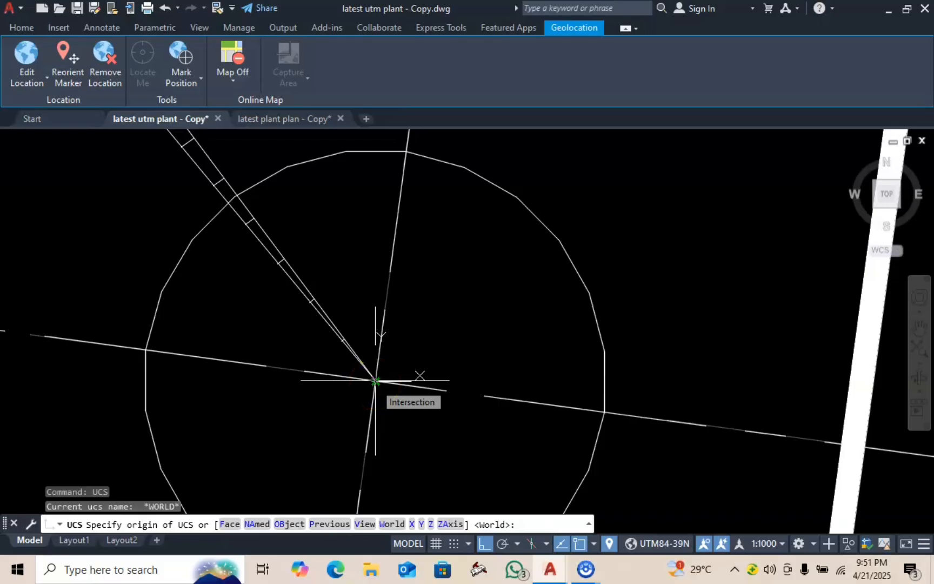
{"action": "left_click", "coordinate": [375, 382]}
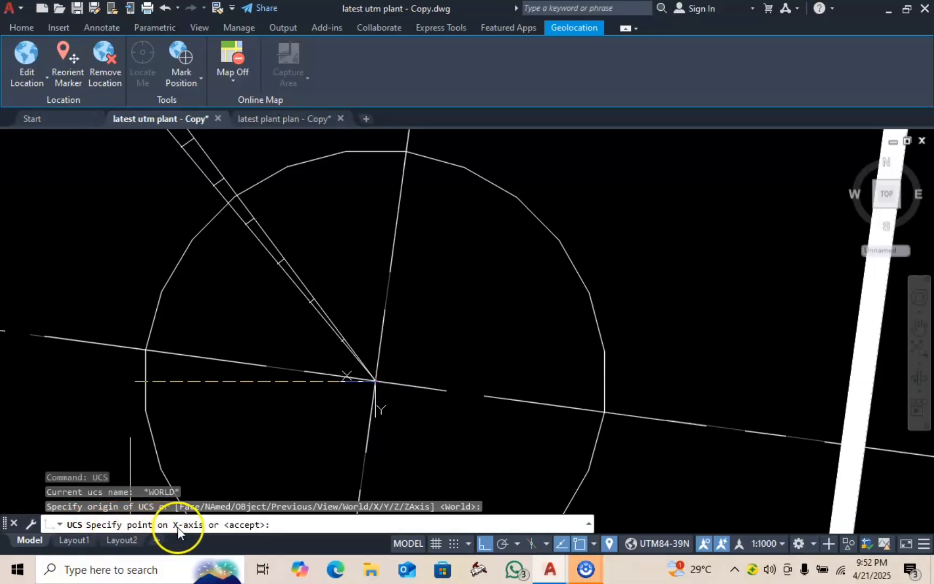
Step: Align the UCS X-axis with the plant's east-west centreline through the base marker circle's eastern quadrant, and accept the XY plane
{"action": "scroll", "coordinate": [484, 396], "scroll_direction": "down", "scroll_amount": 1}
{"action": "scroll", "coordinate": [548, 414], "scroll_direction": "up", "scroll_amount": 1}
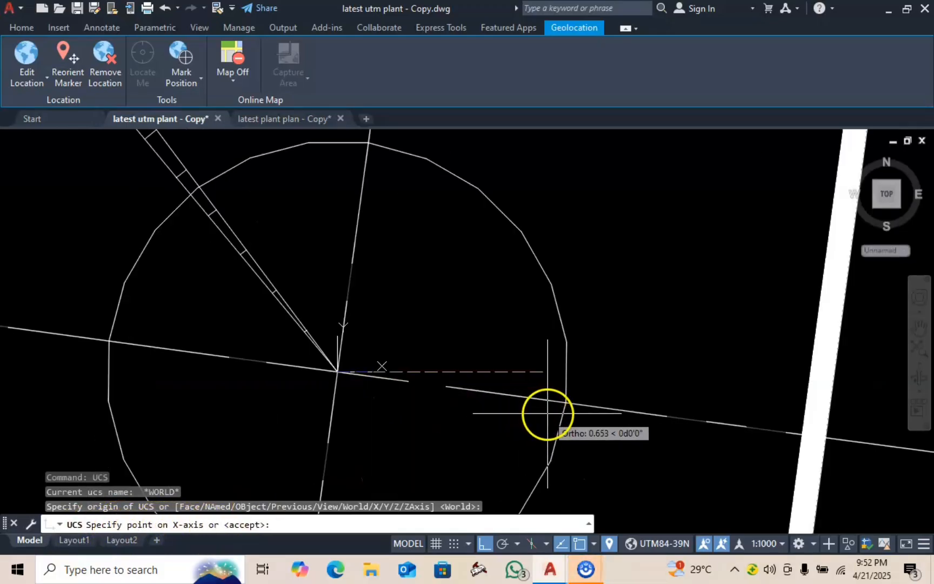
{"action": "scroll", "coordinate": [574, 397], "scroll_direction": "up", "scroll_amount": 3}
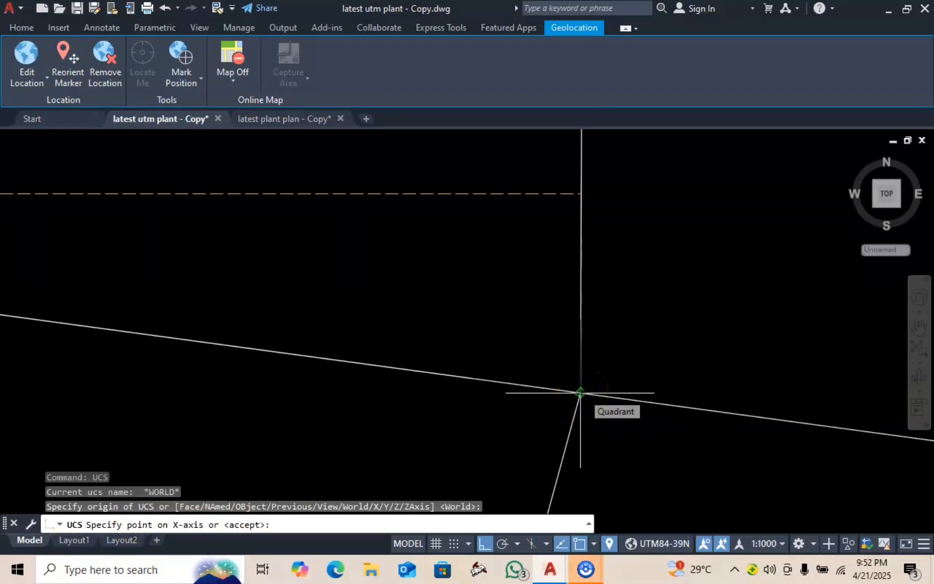
{"action": "left_click", "coordinate": [580, 393]}
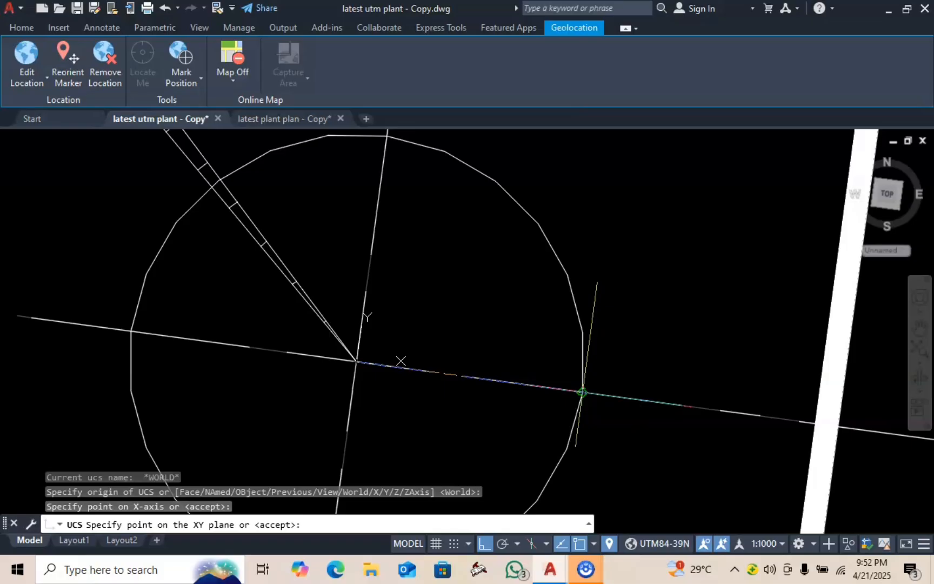
{"action": "left_click", "coordinate": [582, 392]}
{"action": "key", "text": "Return"}
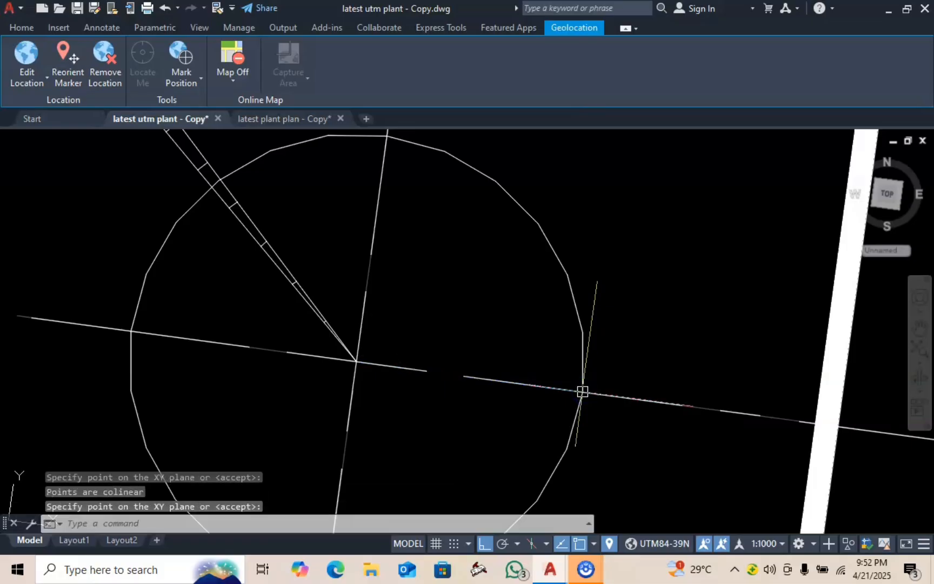
Step: Label the centre point of tank 1400T-001 with the EN command in the new UCS, placing the text below the UTM label
{"action": "scroll", "coordinate": [582, 391], "scroll_direction": "down", "scroll_amount": 10}
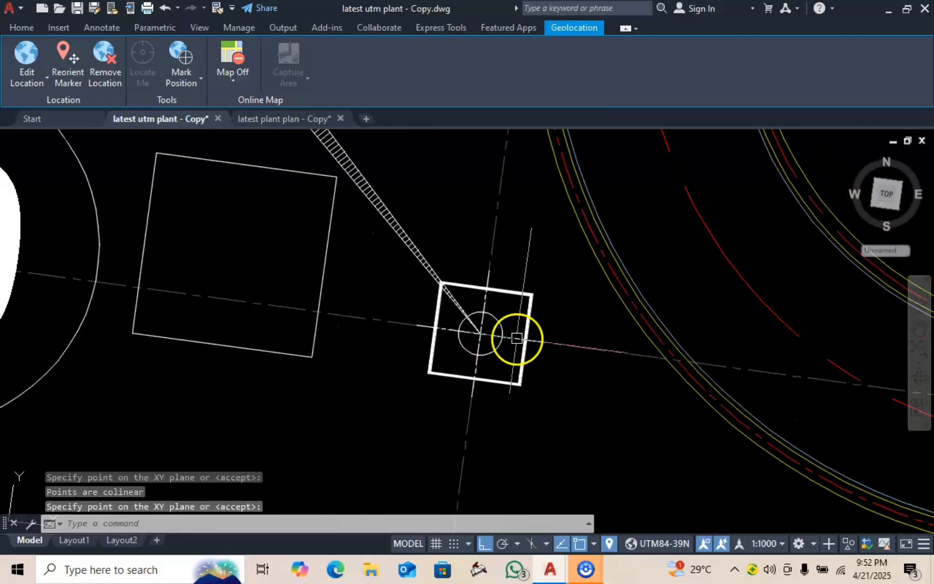
{"action": "middle_click_drag", "start_coordinate": [605, 268], "coordinate": [230, 517]}
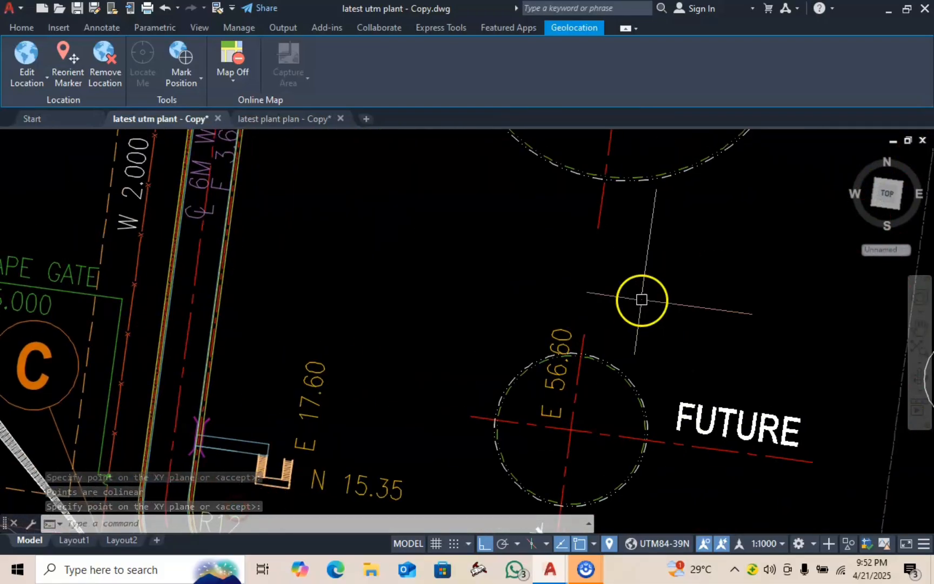
{"action": "scroll", "coordinate": [643, 300], "scroll_direction": "down", "scroll_amount": 2}
{"action": "middle_click_drag", "start_coordinate": [863, 161], "coordinate": [473, 437]}
{"action": "middle_click_drag", "start_coordinate": [657, 233], "coordinate": [286, 580]}
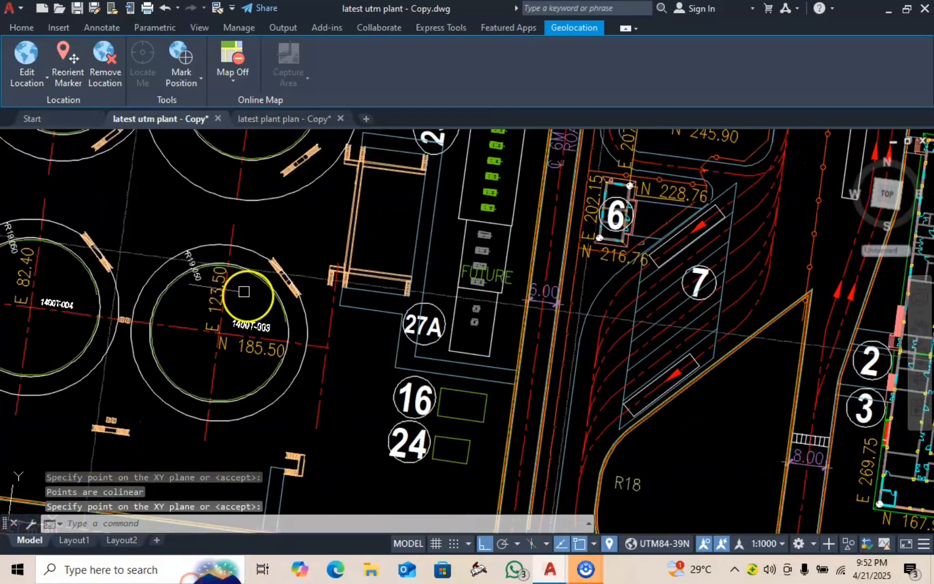
{"action": "middle_click_drag", "start_coordinate": [230, 265], "coordinate": [312, 570]}
{"action": "scroll", "coordinate": [310, 442], "scroll_direction": "up", "scroll_amount": 8}
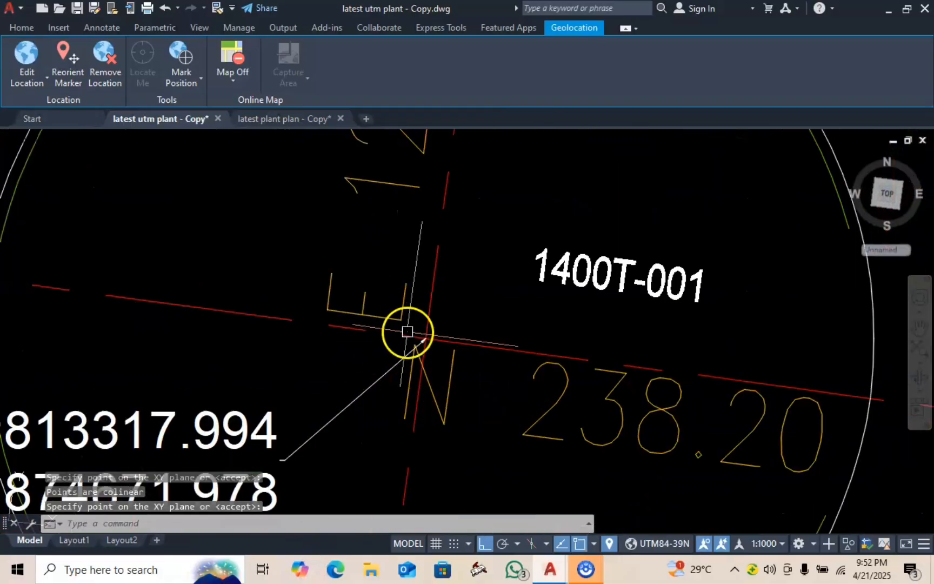
{"action": "scroll", "coordinate": [422, 345], "scroll_direction": "down", "scroll_amount": 3}
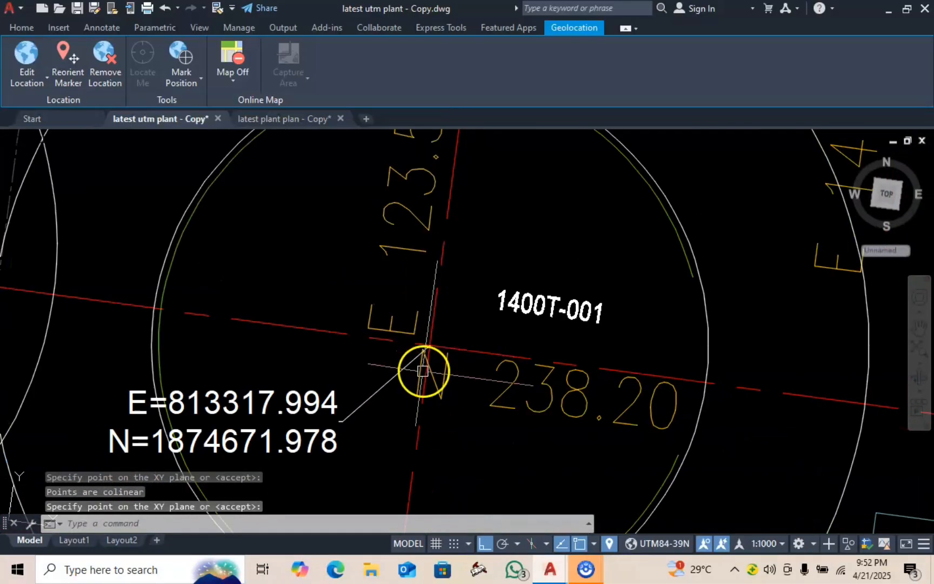
{"action": "middle_click_drag", "start_coordinate": [427, 355], "coordinate": [474, 308]}
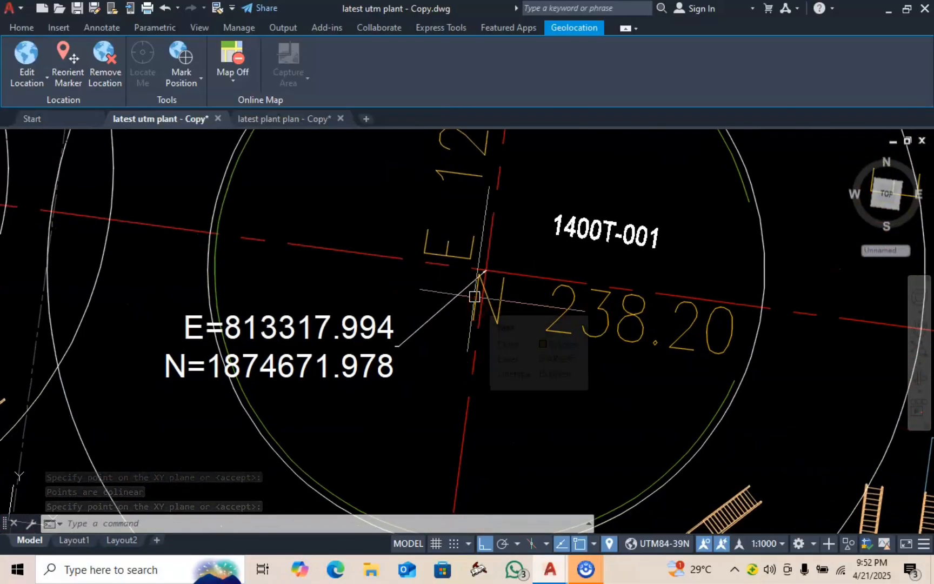
{"action": "key", "text": "Escape"}
{"action": "scroll", "coordinate": [480, 271], "scroll_direction": "up", "scroll_amount": 2}
{"action": "scroll", "coordinate": [480, 271], "scroll_direction": "up", "scroll_amount": 2}
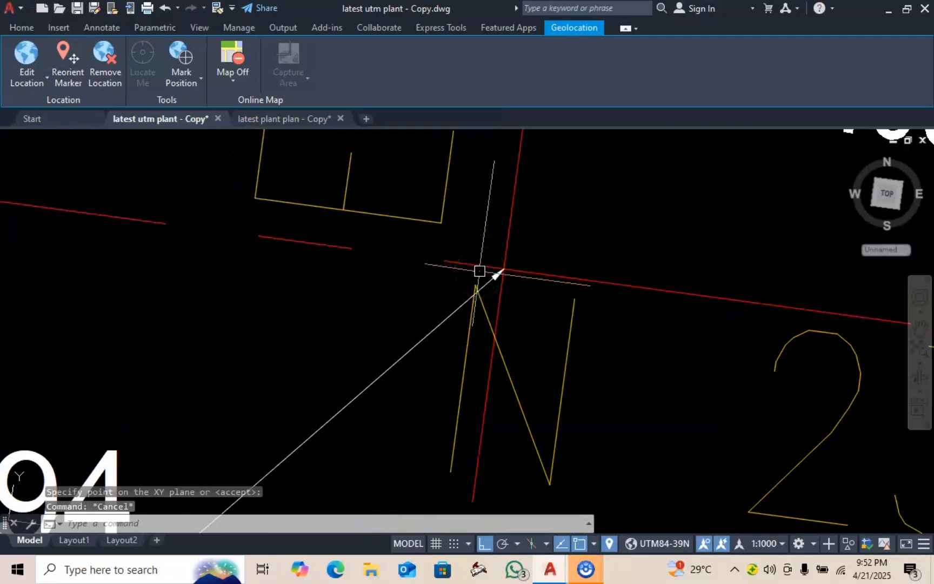
{"action": "type", "text": "en"}
{"action": "key", "text": "Return"}
{"action": "scroll", "coordinate": [507, 276], "scroll_direction": "up", "scroll_amount": 1}
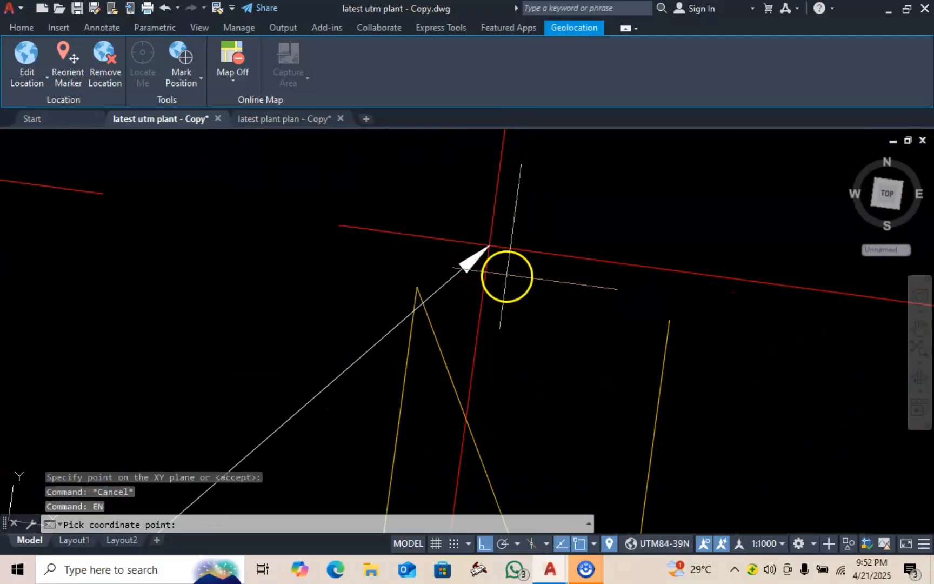
{"action": "scroll", "coordinate": [494, 252], "scroll_direction": "up", "scroll_amount": 3}
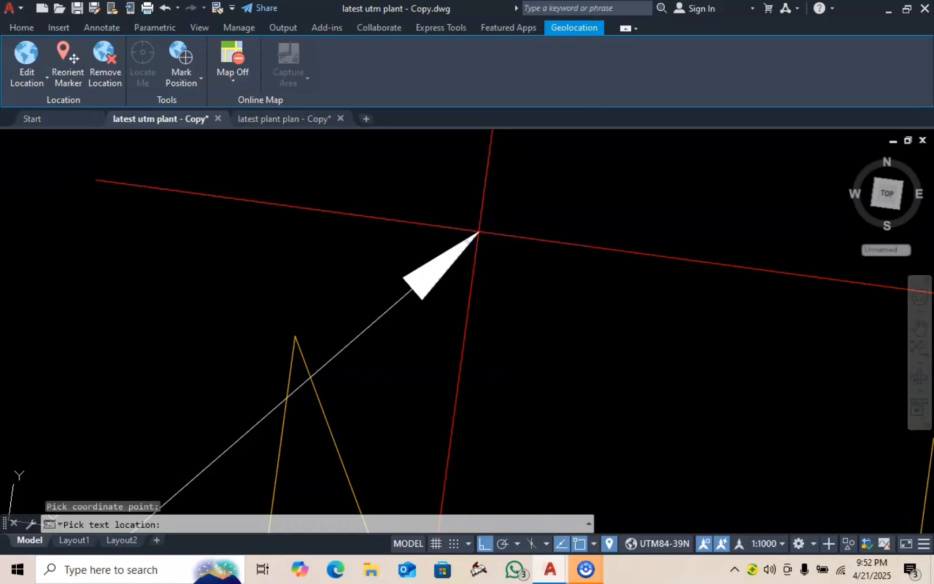
{"action": "scroll", "coordinate": [478, 233], "scroll_direction": "down", "scroll_amount": 6}
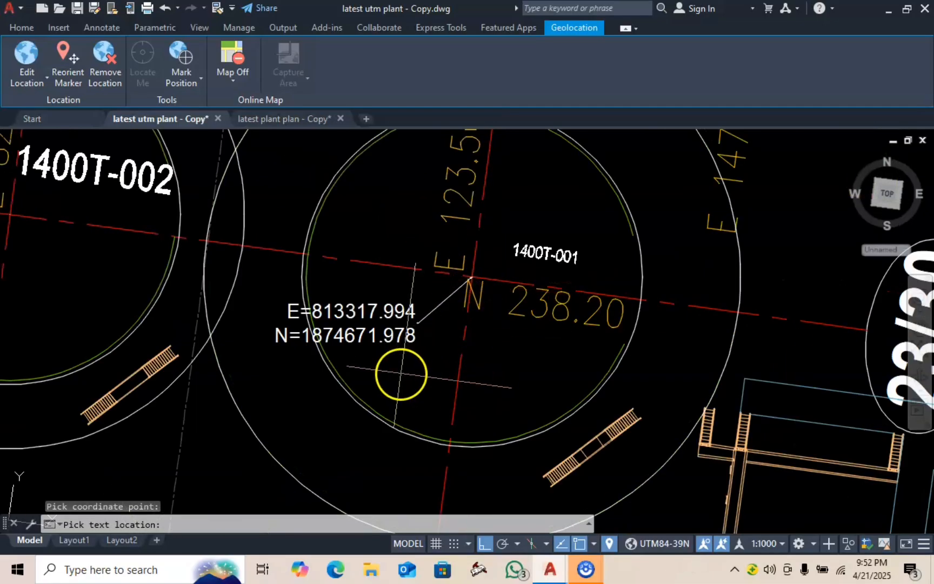
{"action": "left_click", "coordinate": [398, 381]}
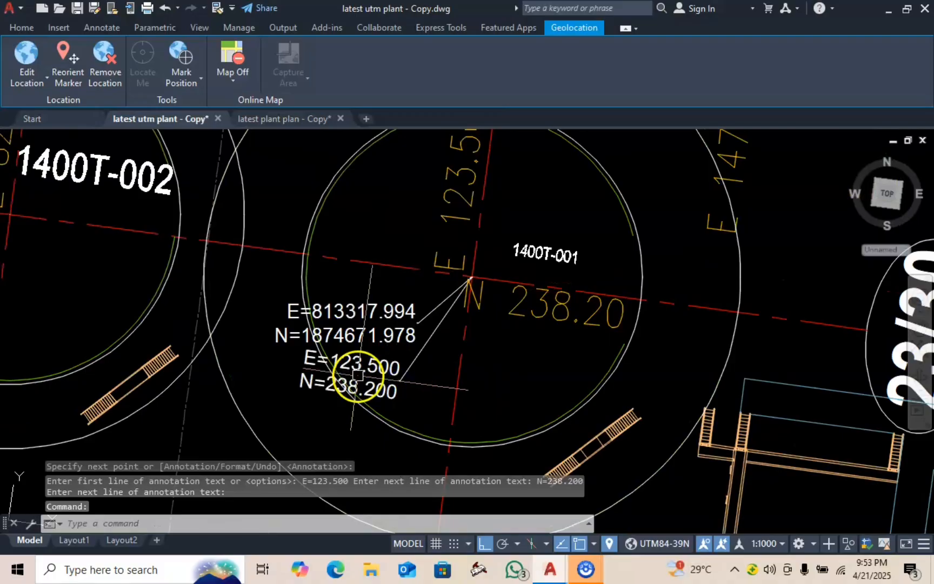
Step: Compare the UTM and plant coordinate labels at tank 1400T-001 with the easting and northing printed along its centrelines
{"action": "scroll", "coordinate": [358, 375], "scroll_direction": "up", "scroll_amount": 2}
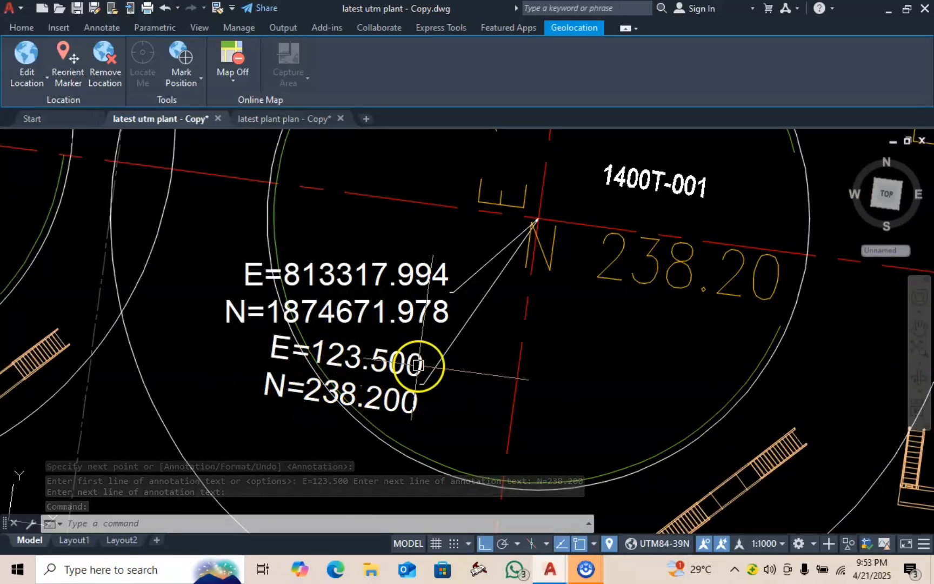
{"action": "scroll", "coordinate": [436, 366], "scroll_direction": "down", "scroll_amount": 6}
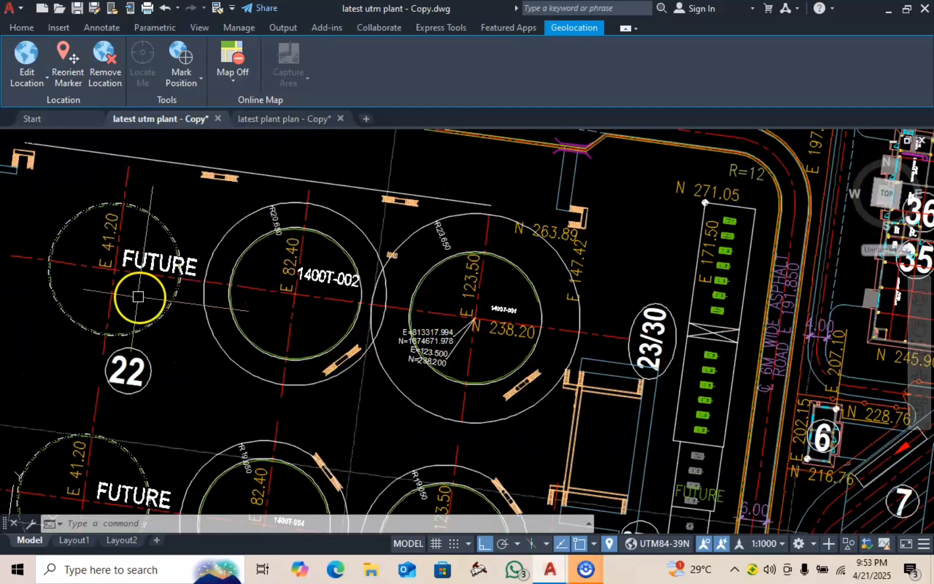
{"action": "middle_click_drag", "start_coordinate": [140, 297], "coordinate": [336, 298]}
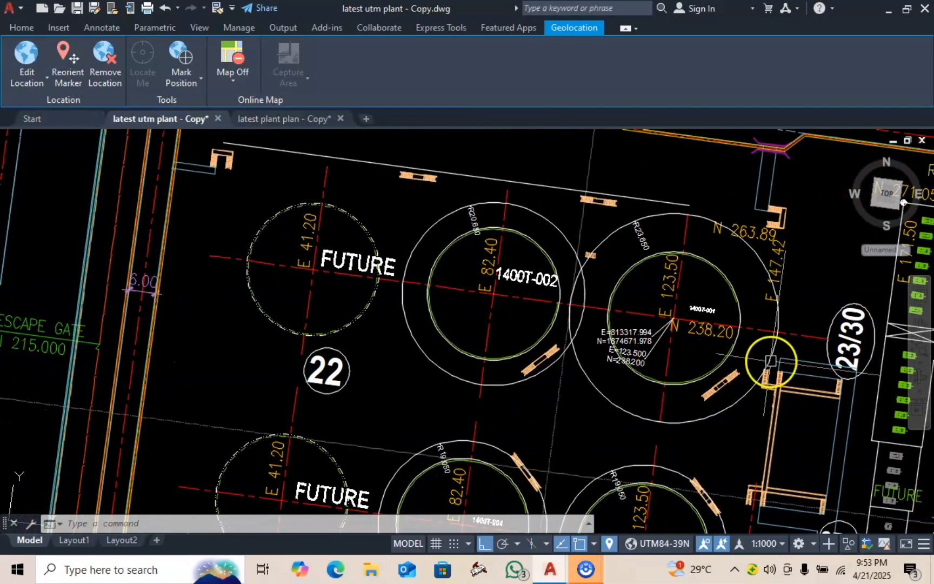
{"action": "middle_click_drag", "start_coordinate": [670, 359], "coordinate": [442, 368]}
{"action": "scroll", "coordinate": [442, 368], "scroll_direction": "up", "scroll_amount": 6}
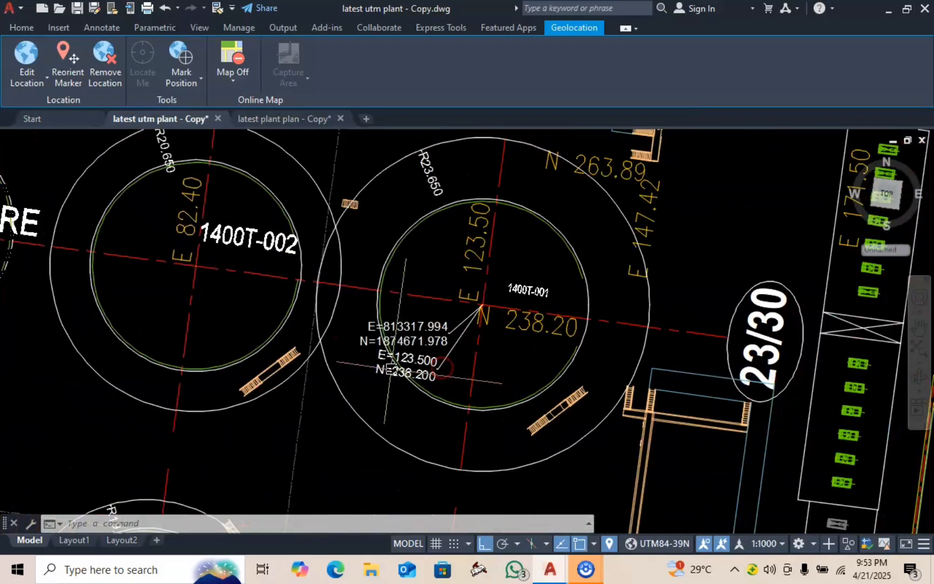
{"action": "middle_click_drag", "start_coordinate": [612, 297], "coordinate": [436, 409]}
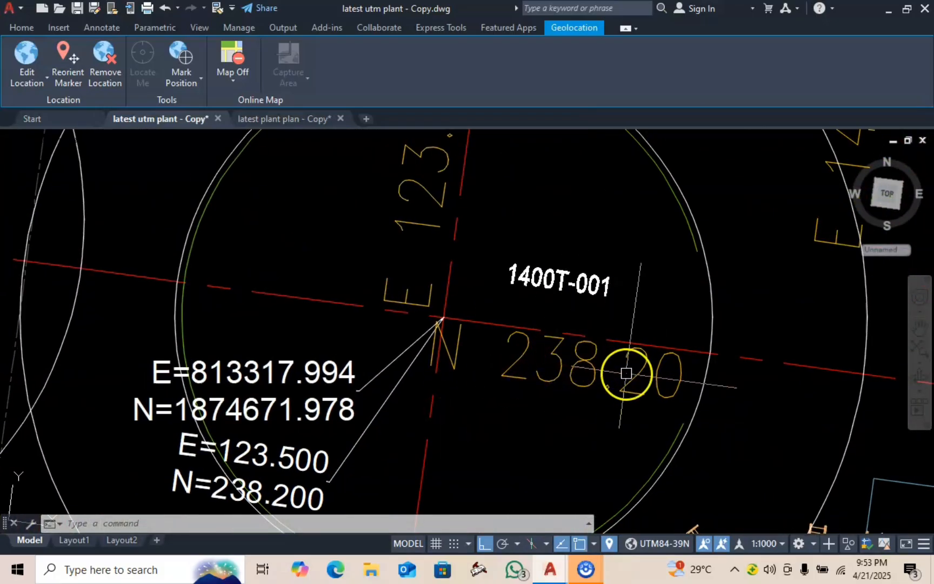
{"action": "middle_click_drag", "start_coordinate": [407, 252], "coordinate": [392, 390]}
{"action": "middle_click_drag", "start_coordinate": [454, 268], "coordinate": [474, 186]}
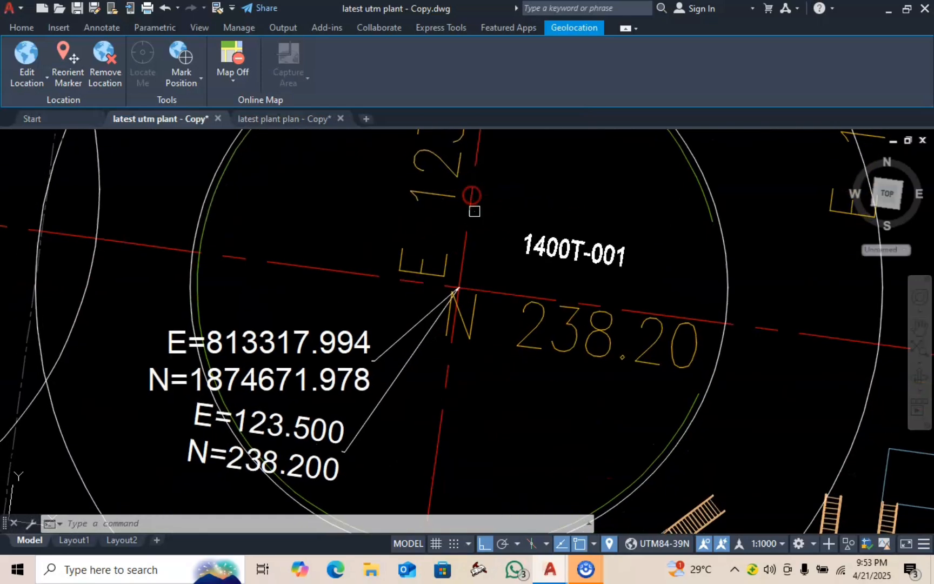
{"action": "middle_click_drag", "start_coordinate": [395, 379], "coordinate": [399, 316]}
{"action": "left_click", "coordinate": [535, 304]}
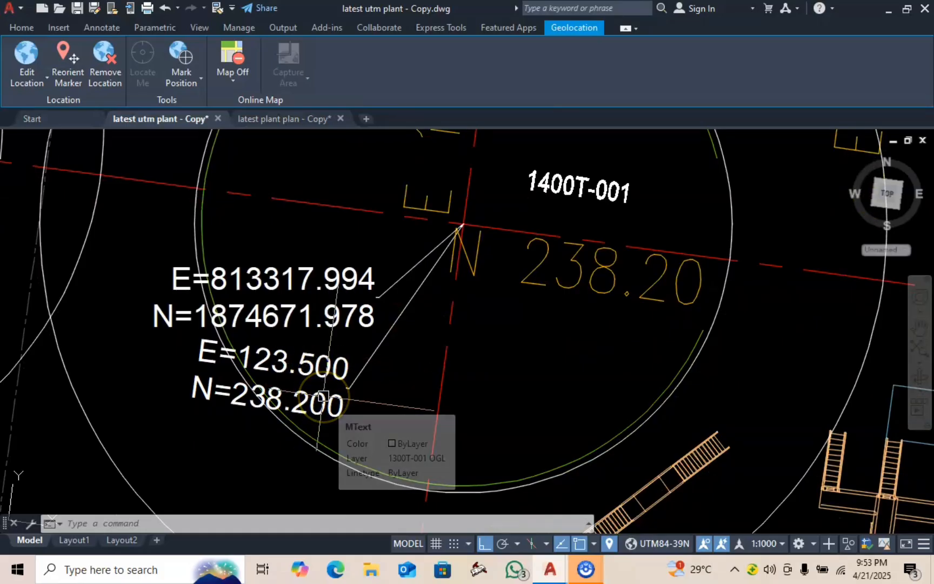
{"action": "scroll", "coordinate": [372, 372], "scroll_direction": "down", "scroll_amount": 4}
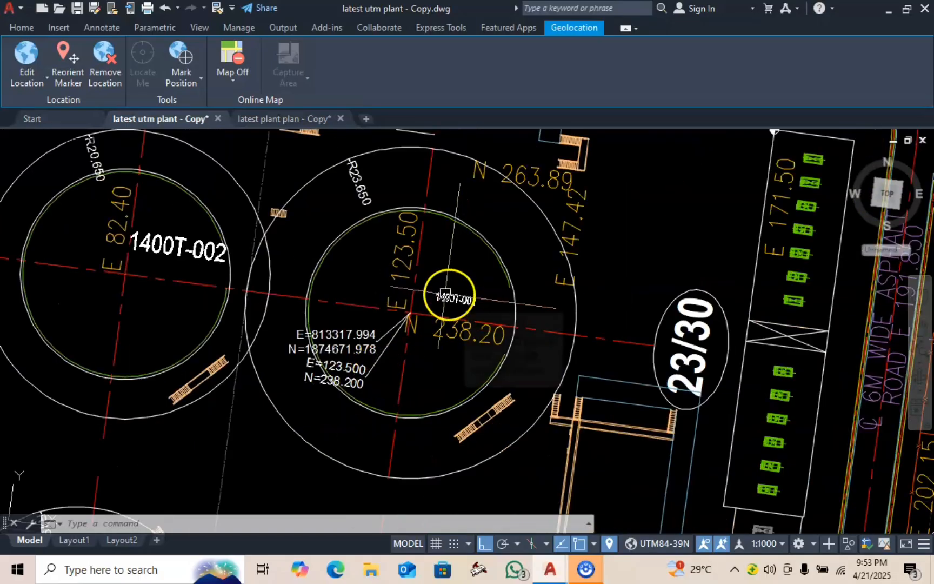
{"action": "scroll", "coordinate": [411, 325], "scroll_direction": "up", "scroll_amount": 6}
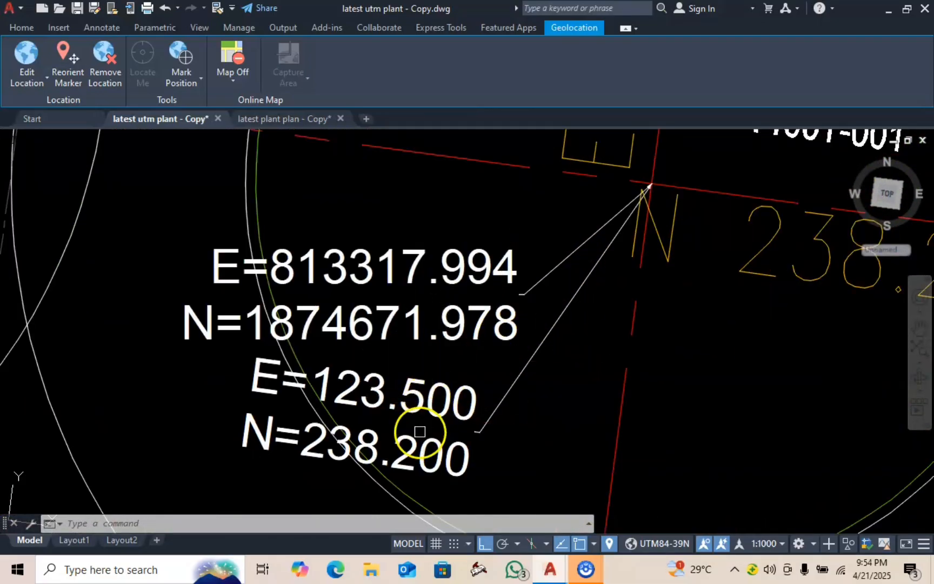
Step: Start a line with its first point in the empty area above the sheet frame, east of the A0 1:1000 note
{"action": "scroll", "coordinate": [463, 385], "scroll_direction": "down", "scroll_amount": 8}
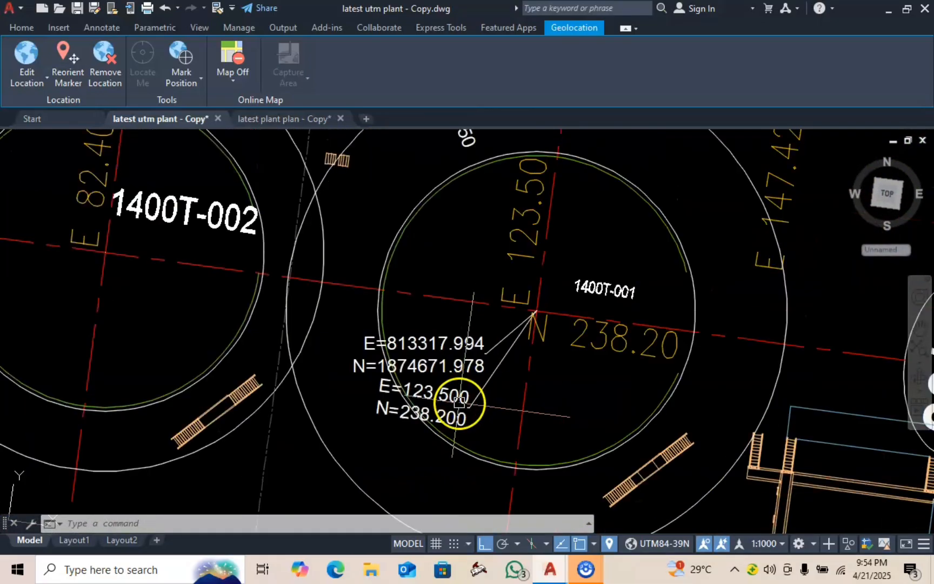
{"action": "scroll", "coordinate": [480, 310], "scroll_direction": "down", "scroll_amount": 3}
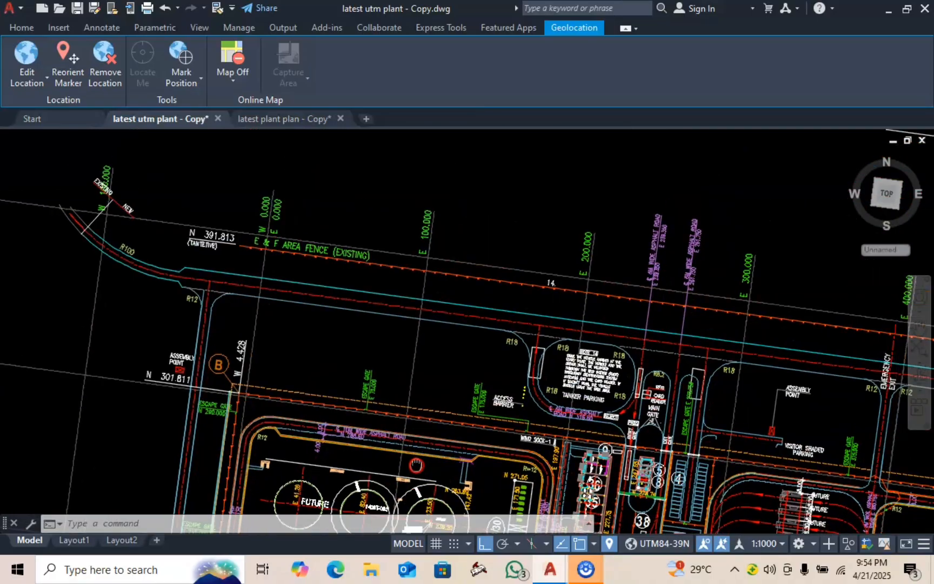
{"action": "scroll", "coordinate": [484, 307], "scroll_direction": "down", "scroll_amount": 4}
{"action": "middle_click_drag", "start_coordinate": [487, 329], "coordinate": [312, 432]}
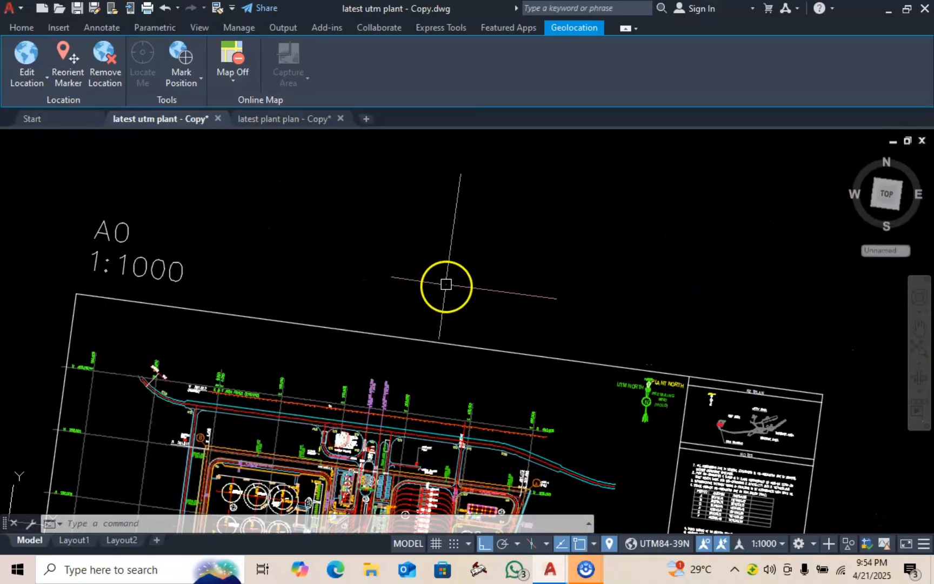
{"action": "type", "text": "LINE Specify first point:"}
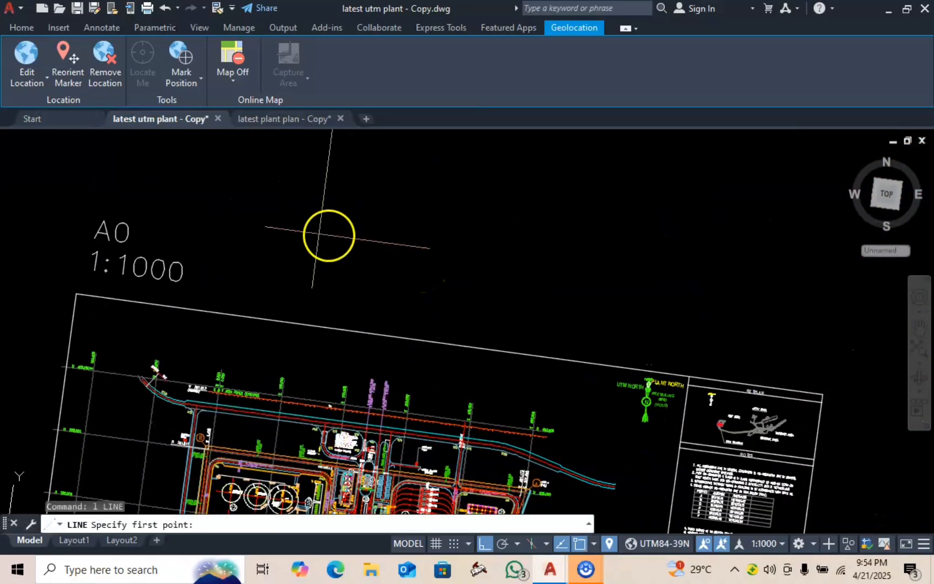
{"action": "left_click", "coordinate": [318, 234]}
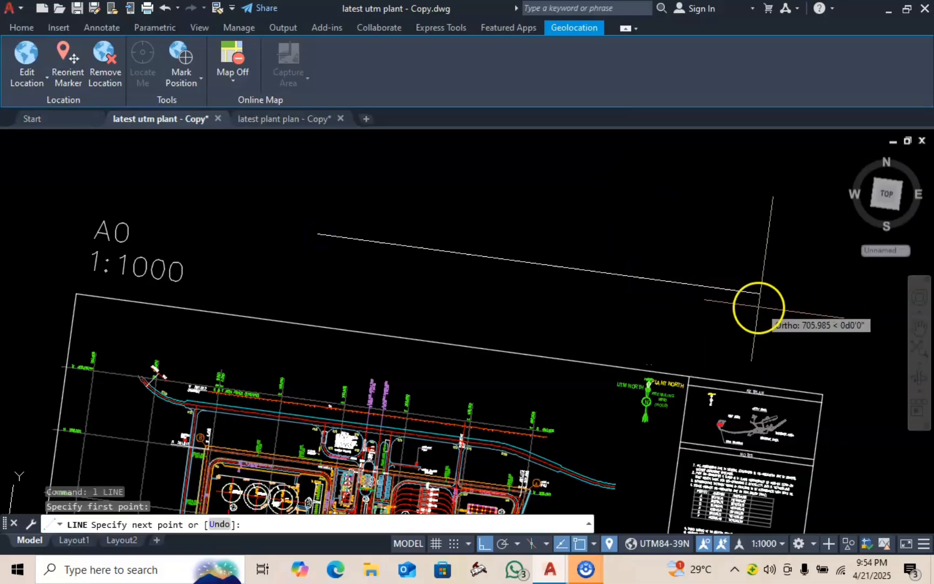
Step: Compare the direction of the ortho line in the plant UCS with the sheet frame and the UTM north and plant north arrows
{"action": "scroll", "coordinate": [746, 297], "scroll_direction": "down", "scroll_amount": 2}
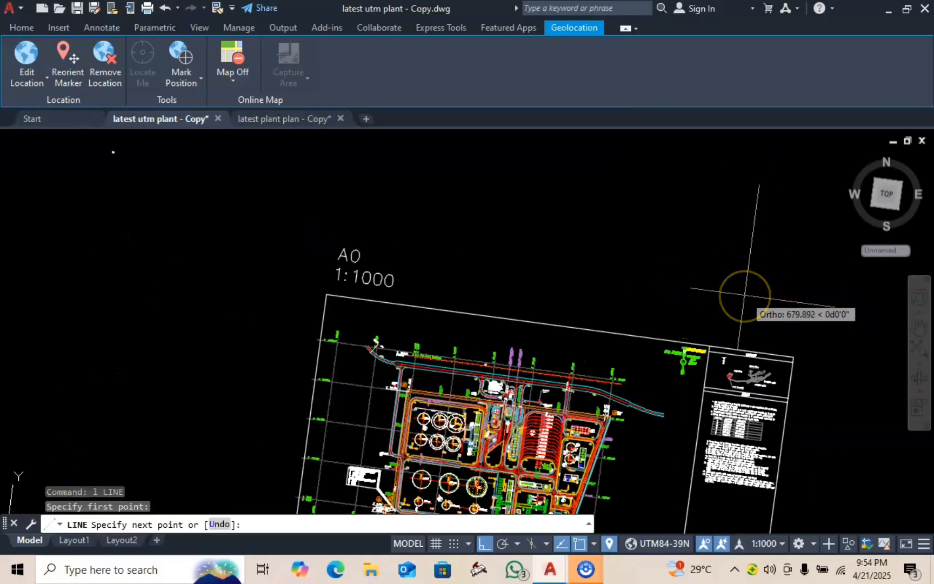
{"action": "scroll", "coordinate": [745, 296], "scroll_direction": "down", "scroll_amount": 1}
{"action": "scroll", "coordinate": [735, 287], "scroll_direction": "up", "scroll_amount": 1}
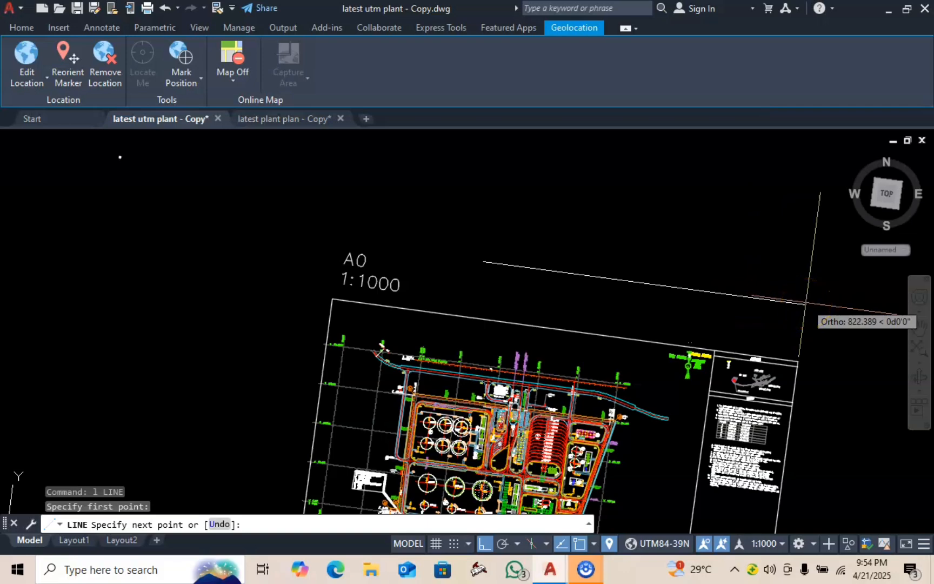
{"action": "scroll", "coordinate": [699, 358], "scroll_direction": "up", "scroll_amount": 5}
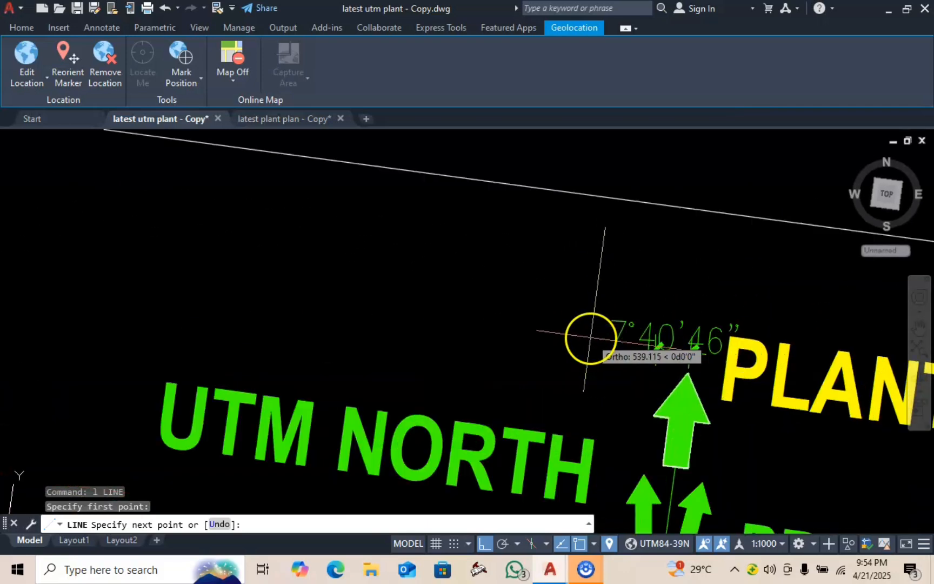
{"action": "scroll", "coordinate": [708, 332], "scroll_direction": "up", "scroll_amount": 2}
{"action": "scroll", "coordinate": [725, 327], "scroll_direction": "down", "scroll_amount": 5}
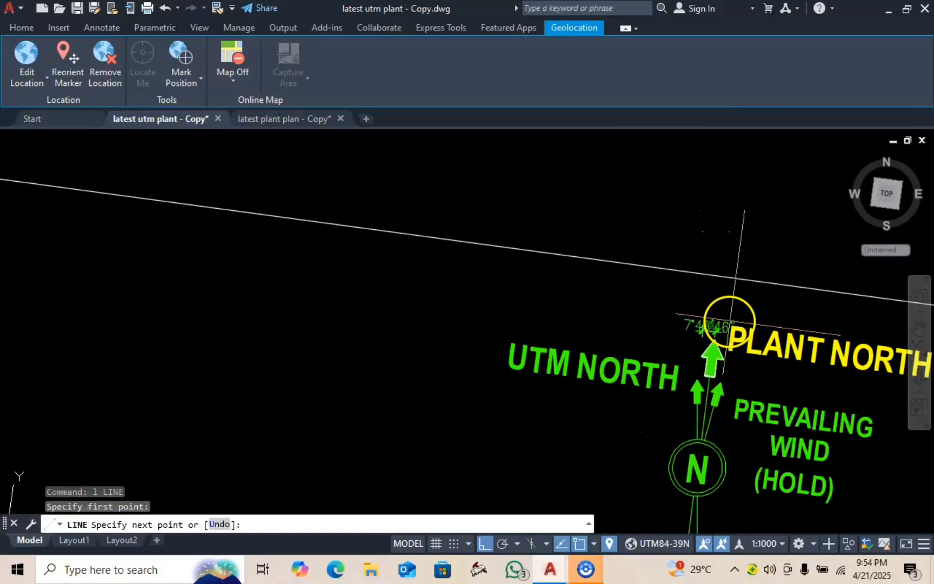
{"action": "scroll", "coordinate": [732, 325], "scroll_direction": "down", "scroll_amount": 6}
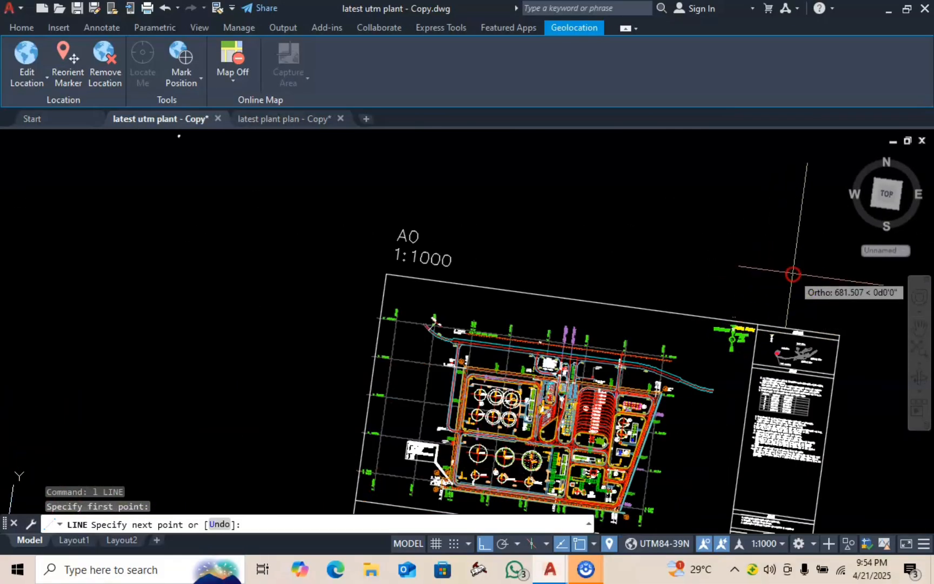
{"action": "middle_click_drag", "start_coordinate": [793, 274], "coordinate": [524, 254]}
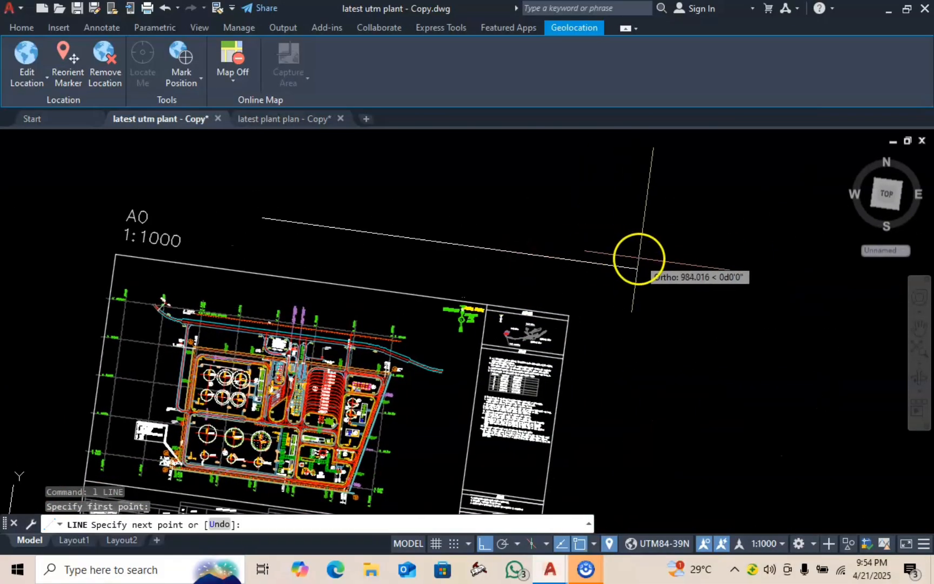
Step: With Ortho on, draw a segment parallel to the sheet frame's upper edge and a perpendicular one along its east side, past the lower corner
{"action": "key", "text": "F8"}
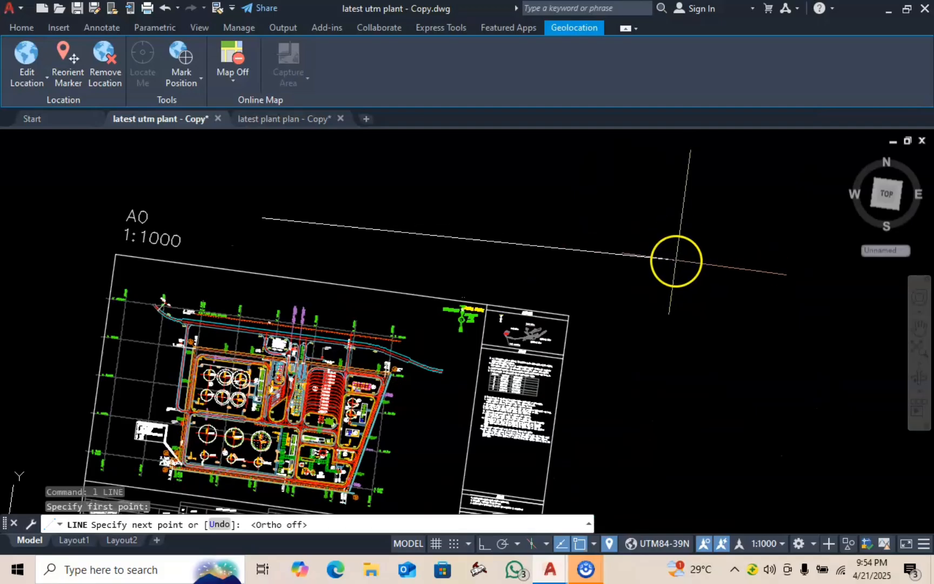
{"action": "key", "text": "F8"}
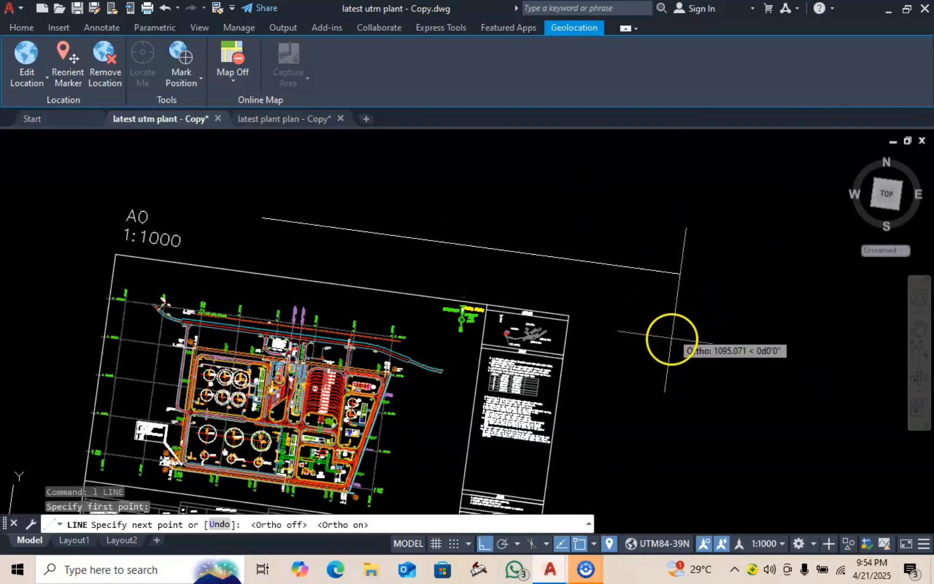
{"action": "scroll", "coordinate": [657, 308], "scroll_direction": "down", "scroll_amount": 4}
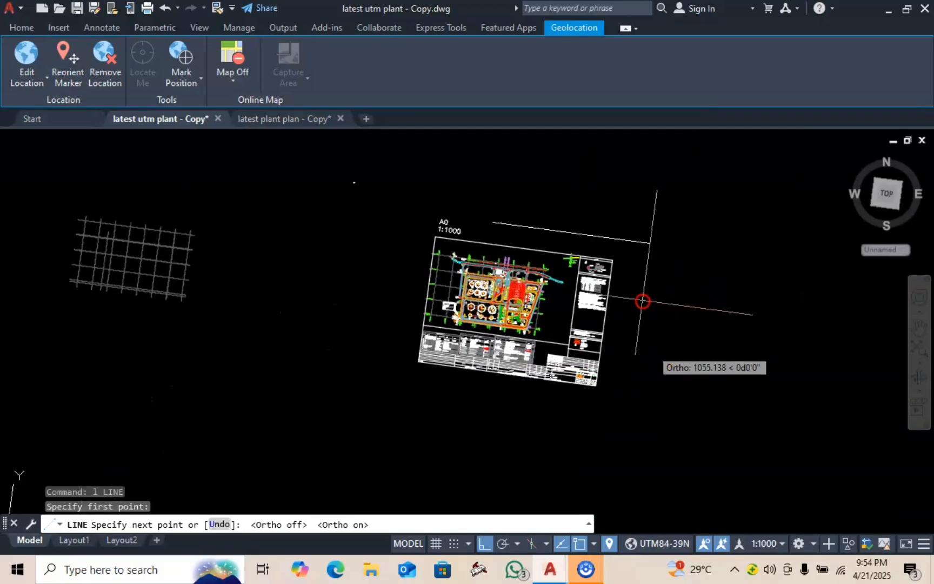
{"action": "left_click", "coordinate": [655, 244]}
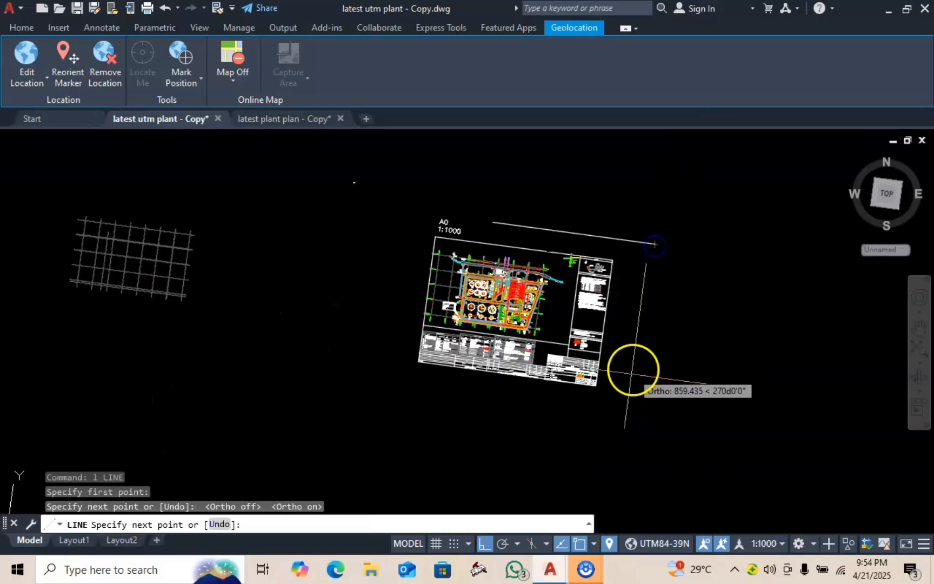
{"action": "left_click", "coordinate": [631, 417]}
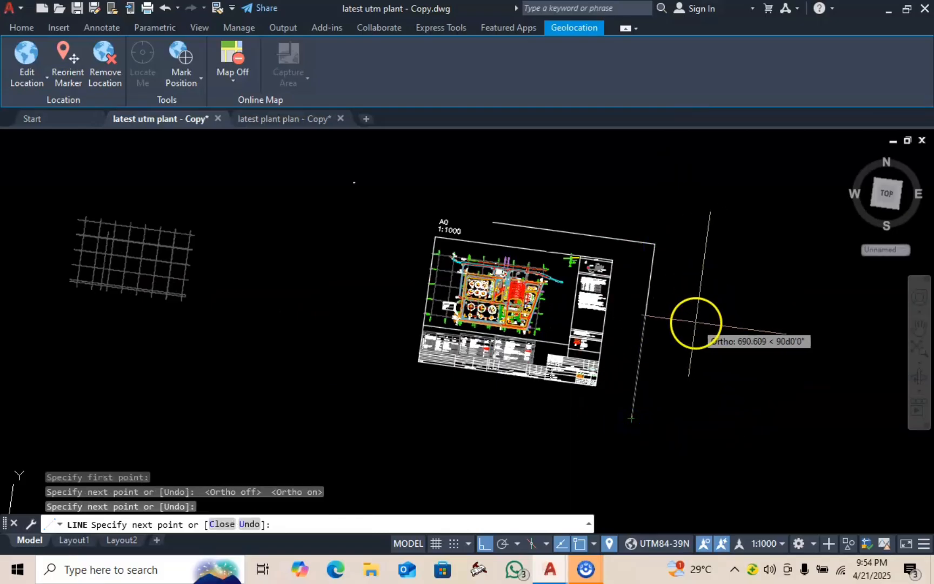
{"action": "key", "text": "Escape"}
Step: Review the coordinate labels at tank 1400T-001, then switch to the drawing "latest plant plan - Copy"
{"action": "scroll", "coordinate": [486, 286], "scroll_direction": "up", "scroll_amount": 10}
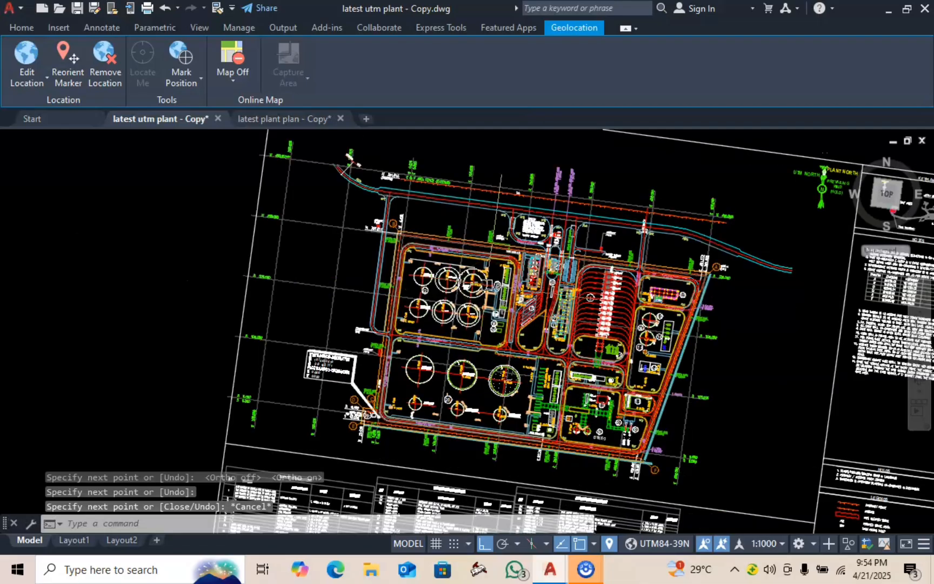
{"action": "scroll", "coordinate": [430, 269], "scroll_direction": "up", "scroll_amount": 4}
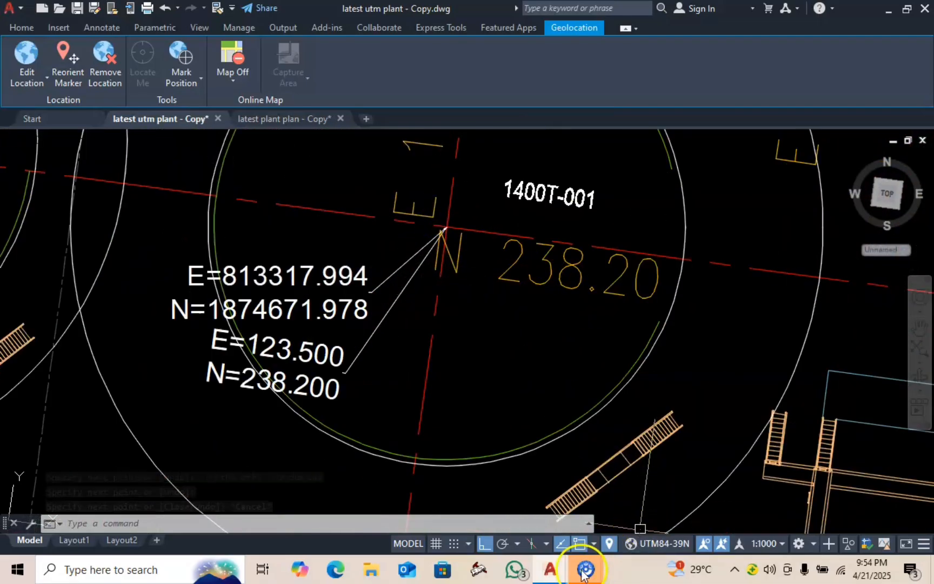
{"action": "mouse_move", "coordinate": [582, 574]}
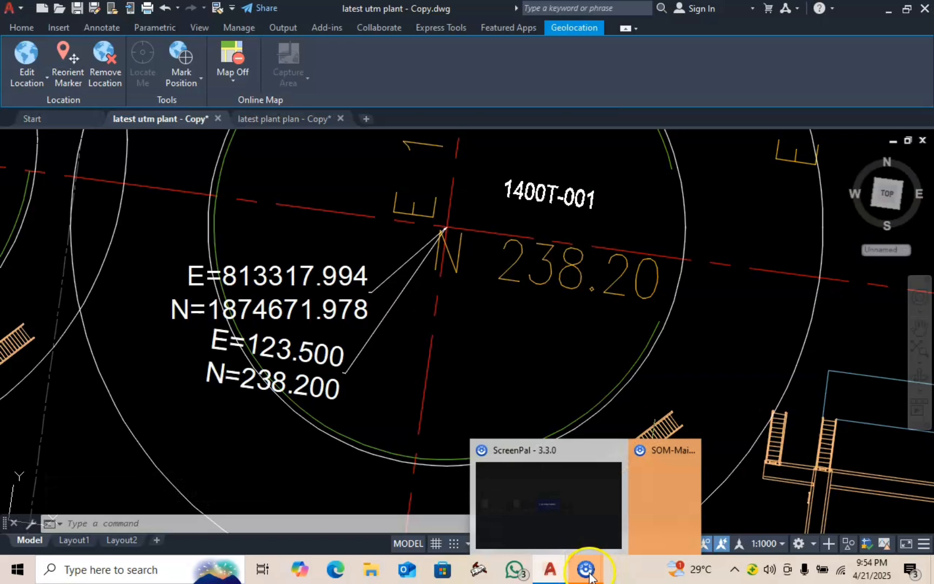
{"action": "mouse_move", "coordinate": [547, 574]}
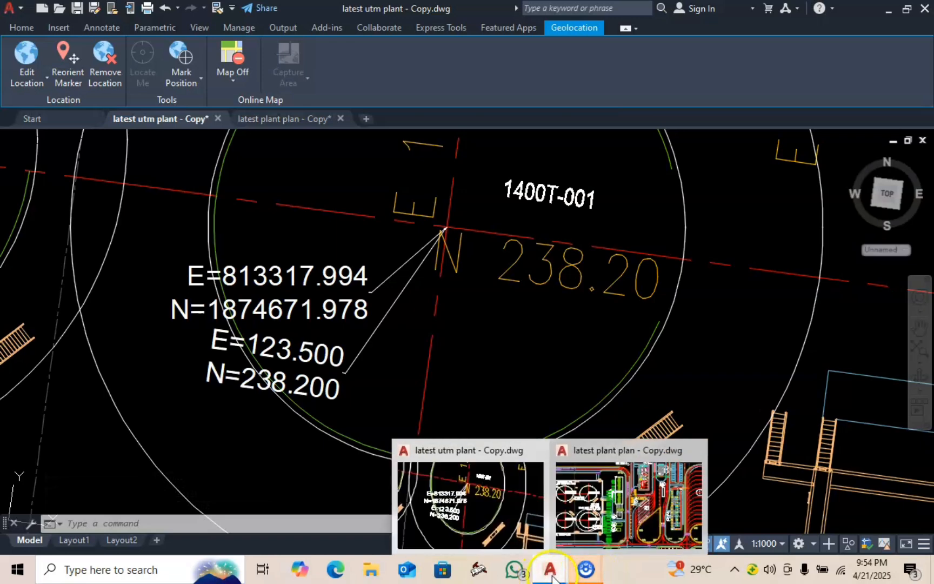
{"action": "left_click", "coordinate": [587, 517]}
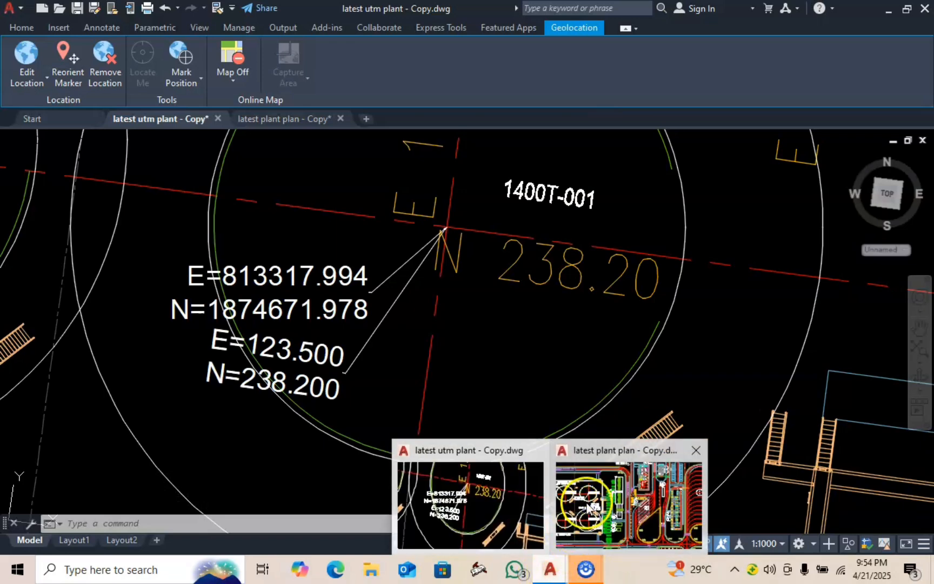
{"action": "left_click", "coordinate": [588, 507]}
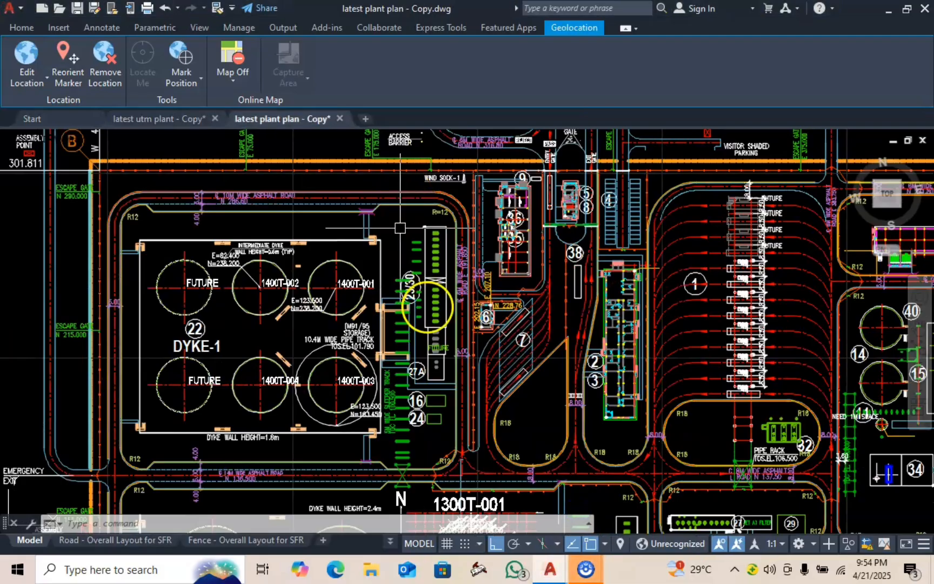
{"action": "scroll", "coordinate": [283, 310], "scroll_direction": "down", "scroll_amount": 3}
{"action": "middle_click_drag", "start_coordinate": [279, 302], "coordinate": [344, 271]}
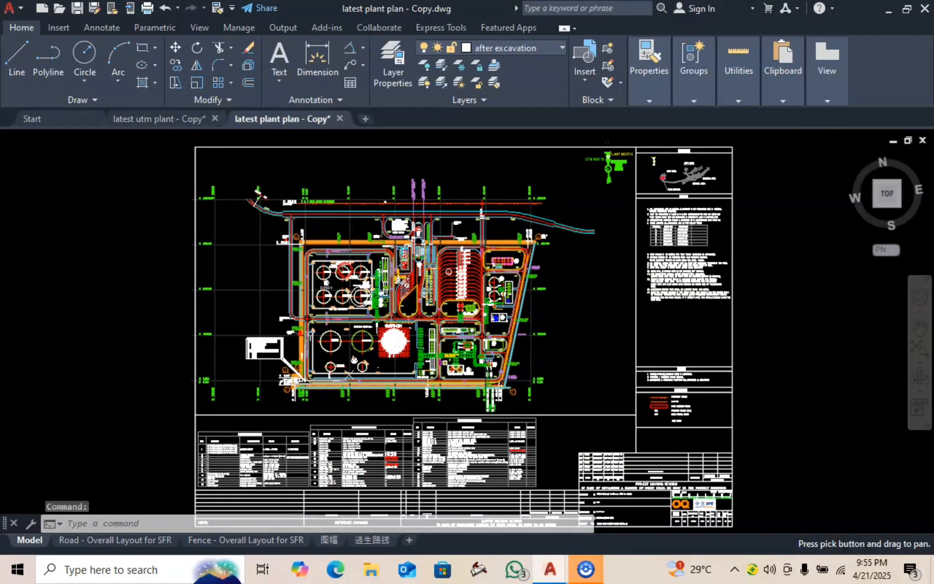
Step: Label the centre point of tank 1400T-001 with the EN command, placing the text below the existing coordinate label
{"action": "scroll", "coordinate": [352, 274], "scroll_direction": "up", "scroll_amount": 12}
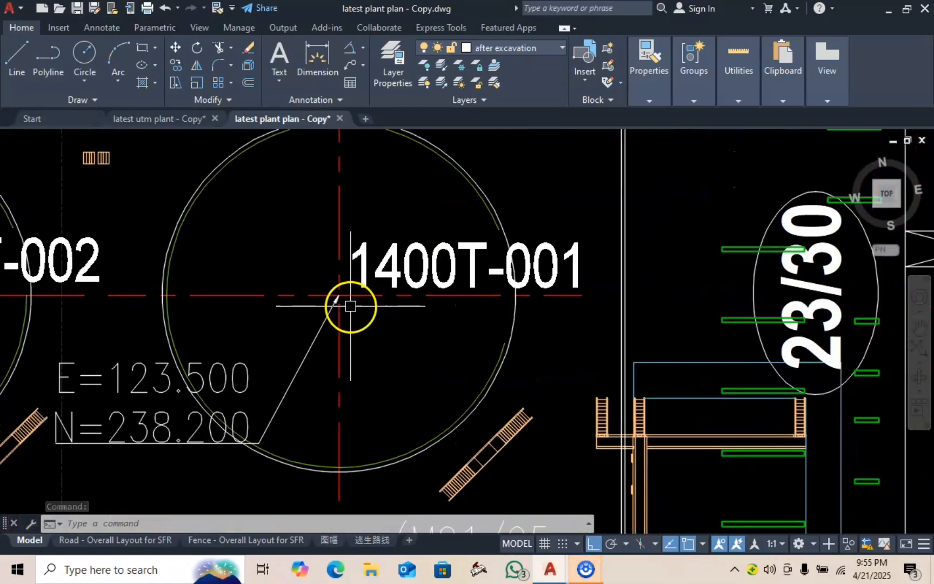
{"action": "scroll", "coordinate": [350, 306], "scroll_direction": "up", "scroll_amount": 1}
{"action": "scroll", "coordinate": [309, 316], "scroll_direction": "down", "scroll_amount": 1}
{"action": "middle_click_drag", "start_coordinate": [323, 315], "coordinate": [348, 259]}
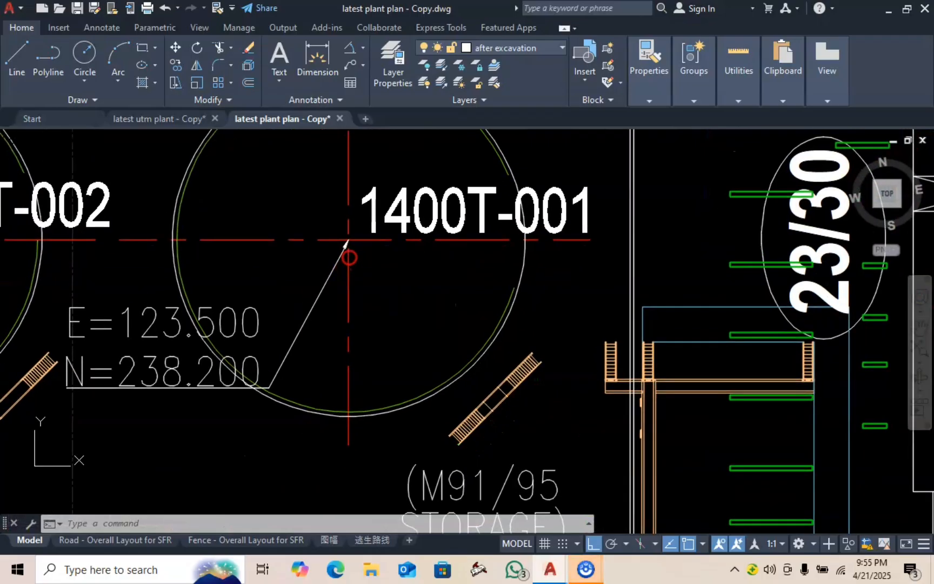
{"action": "scroll", "coordinate": [363, 238], "scroll_direction": "up", "scroll_amount": 5}
{"action": "scroll", "coordinate": [360, 239], "scroll_direction": "up", "scroll_amount": 4}
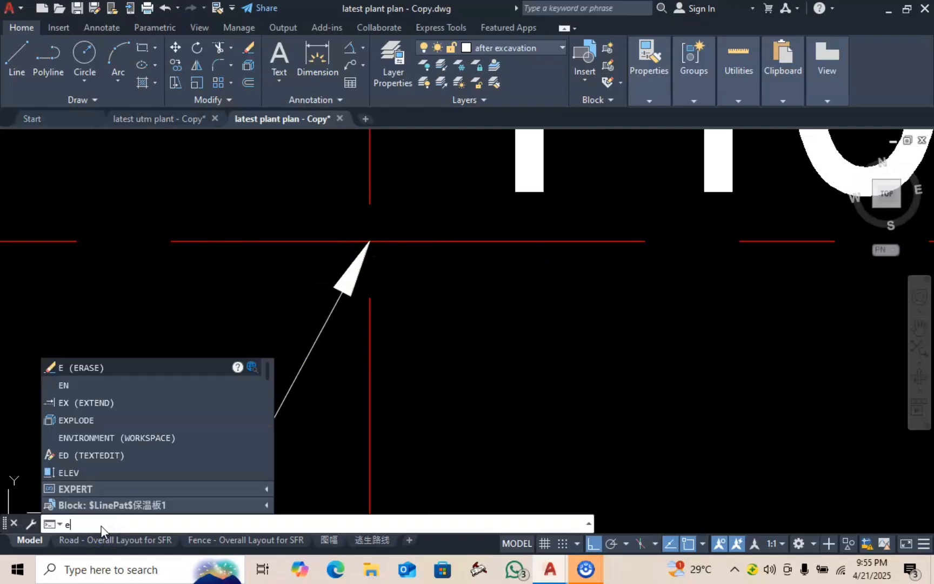
{"action": "type", "text": "n"}
{"action": "key", "text": "Return"}
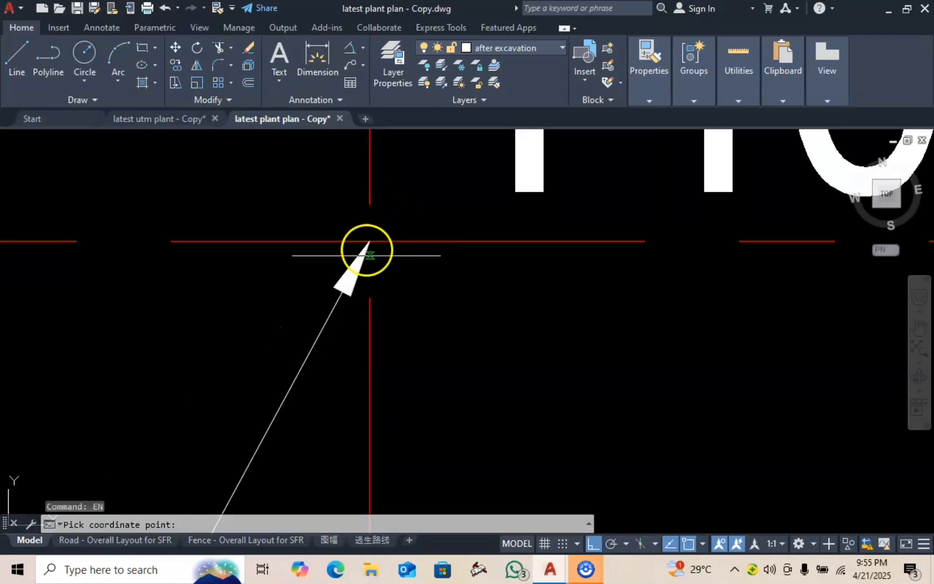
{"action": "left_click", "coordinate": [369, 241]}
{"action": "scroll", "coordinate": [370, 242], "scroll_direction": "down", "scroll_amount": 6}
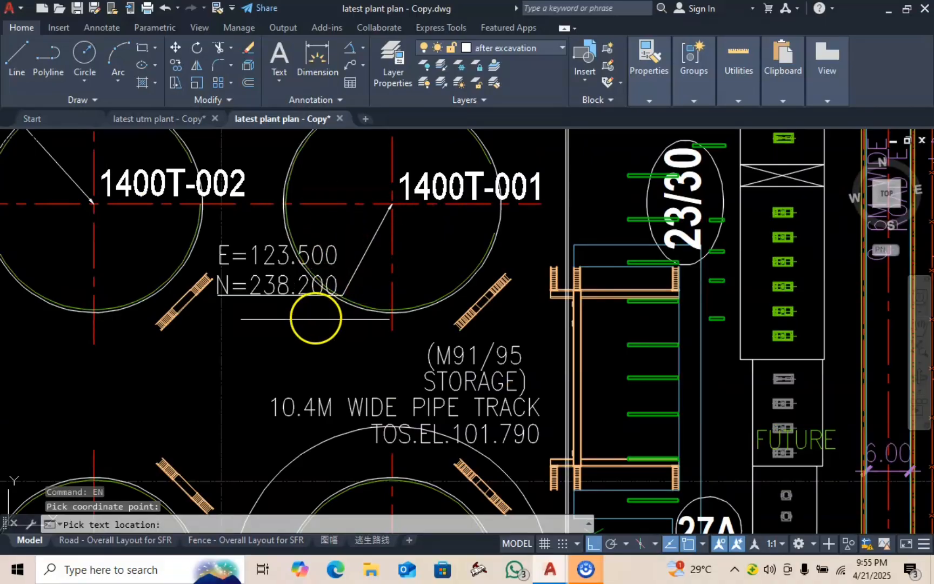
{"action": "left_click", "coordinate": [335, 338]}
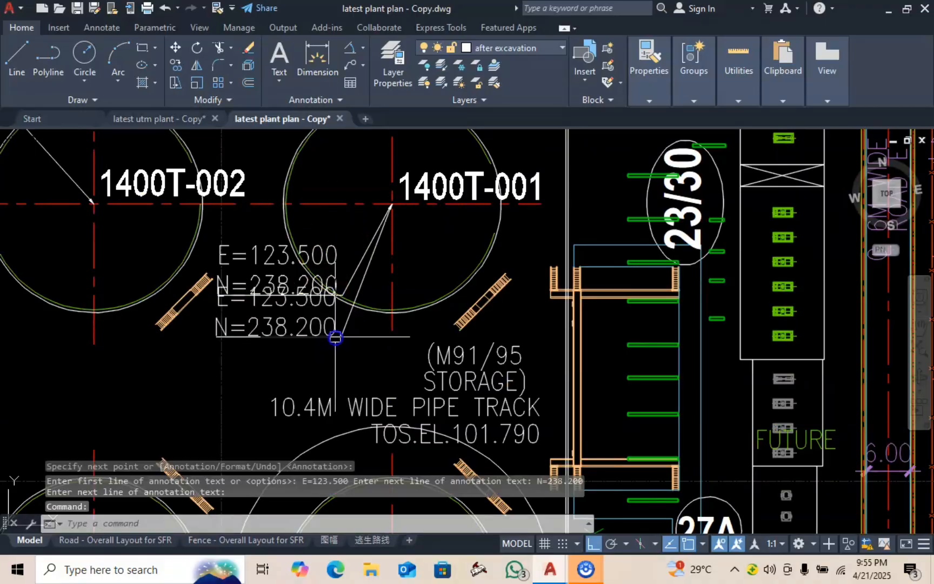
Step: Move the new label's text straight down about 2.5 units to clear the existing coordinate label, and deselect it
{"action": "scroll", "coordinate": [321, 327], "scroll_direction": "up", "scroll_amount": 4}
{"action": "left_click", "coordinate": [309, 348]}
{"action": "left_click", "coordinate": [311, 334]}
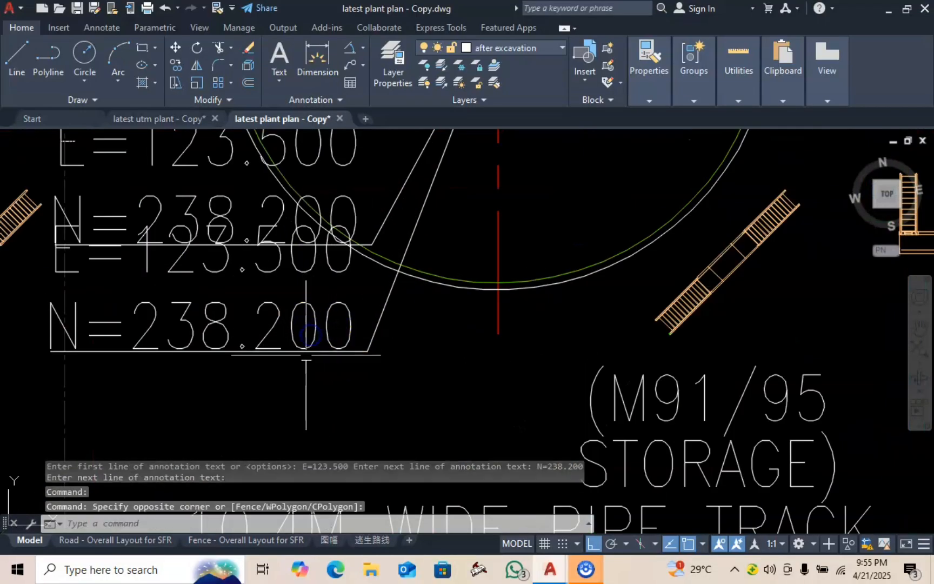
{"action": "left_click", "coordinate": [339, 350]}
{"action": "left_click", "coordinate": [344, 397]}
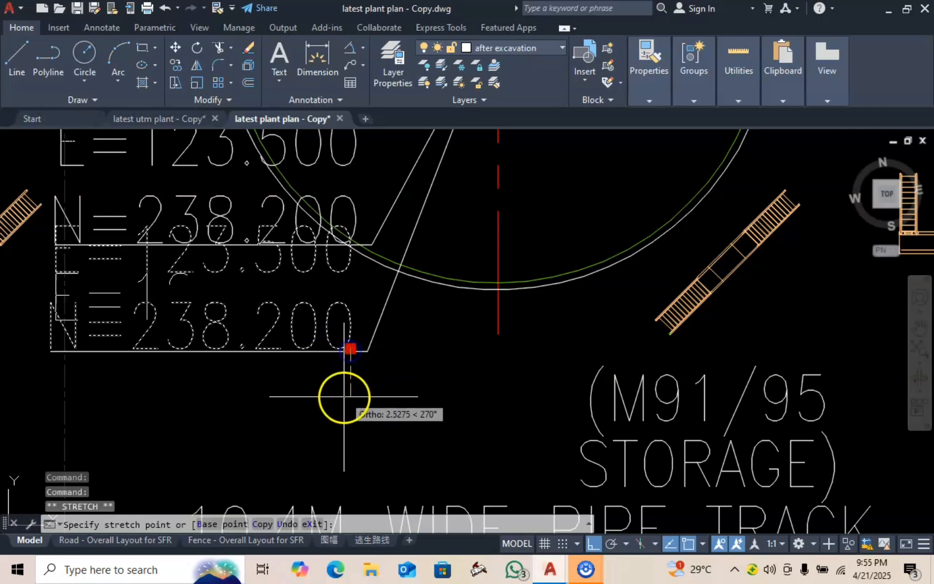
{"action": "scroll", "coordinate": [335, 274], "scroll_direction": "down", "scroll_amount": 6}
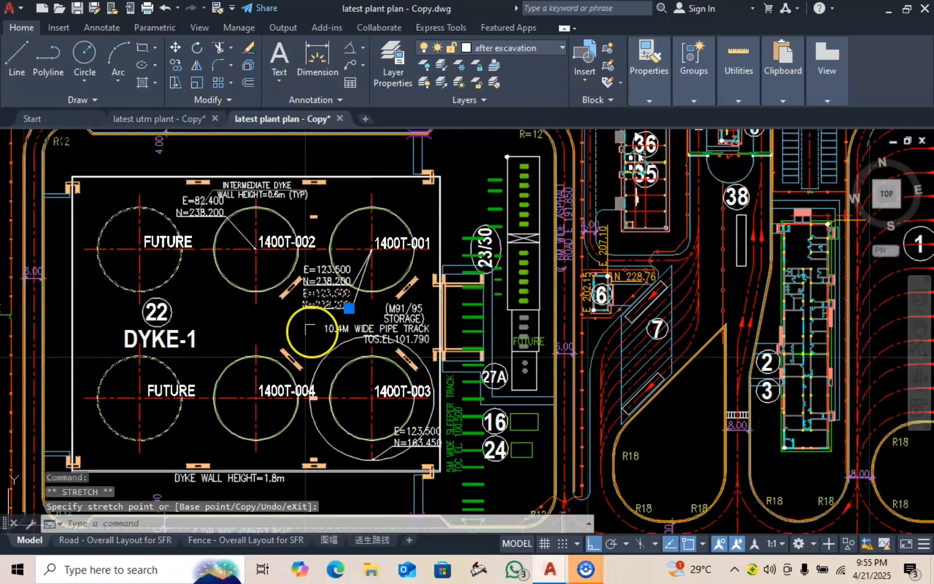
{"action": "scroll", "coordinate": [327, 315], "scroll_direction": "up", "scroll_amount": 6}
{"action": "mouse_move", "coordinate": [282, 277]}
{"action": "middle_mouse_down"}
{"action": "mouse_move", "coordinate": [755, 331]}
{"action": "mouse_move", "coordinate": [777, 296]}
{"action": "mouse_move", "coordinate": [573, 302]}
{"action": "middle_mouse_up"}
{"action": "key", "text": "Escape"}
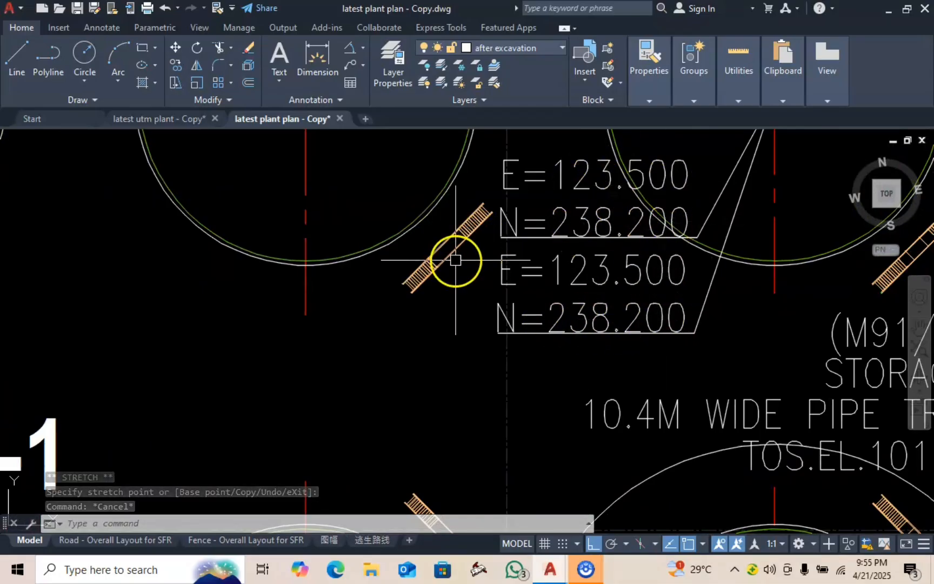
Step: Draw a vertical line along the grid line west of the plant, from the N 200.000 intersection up to N 300.000
{"action": "scroll", "coordinate": [456, 260], "scroll_direction": "down", "scroll_amount": 10}
{"action": "scroll", "coordinate": [355, 303], "scroll_direction": "up", "scroll_amount": 2}
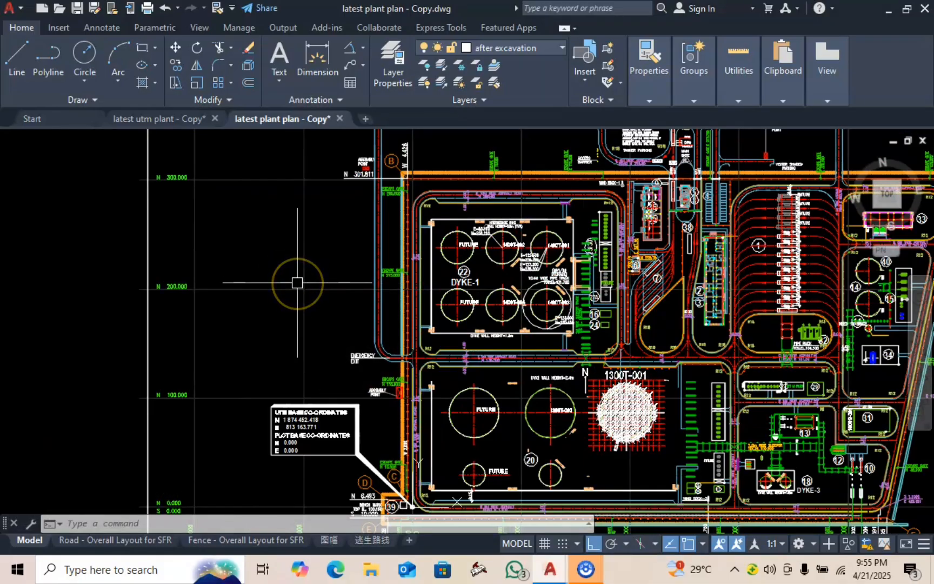
{"action": "type", "text": "l"}
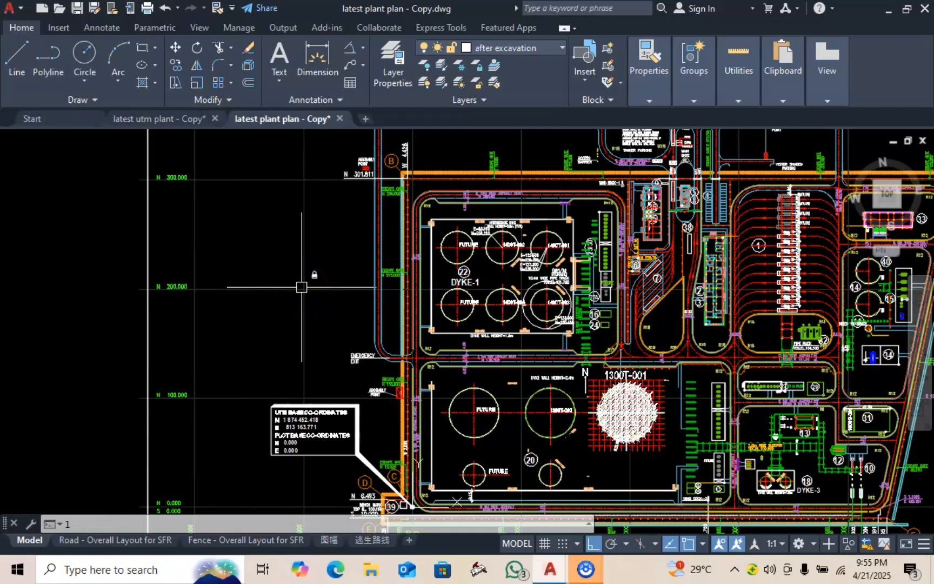
{"action": "key", "text": "Return"}
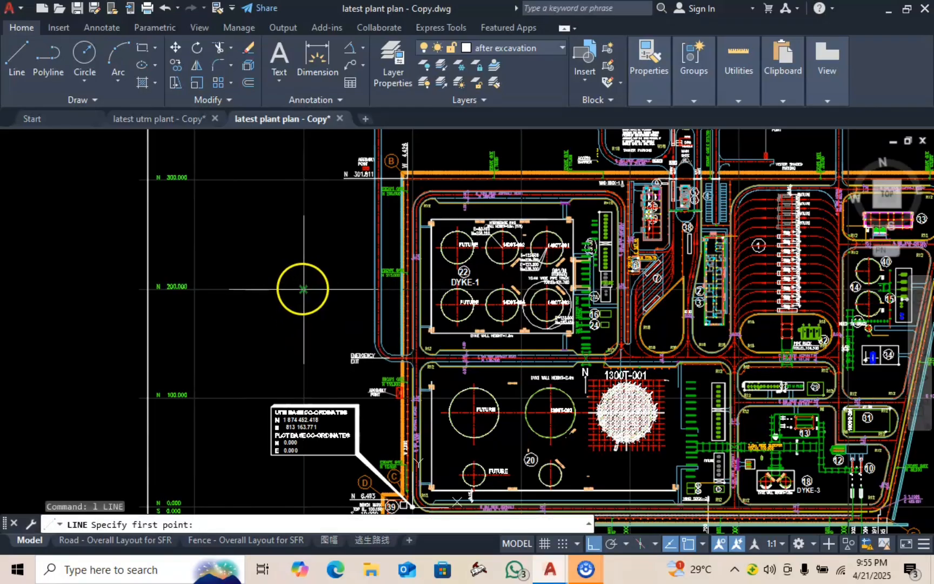
{"action": "left_click", "coordinate": [304, 289]}
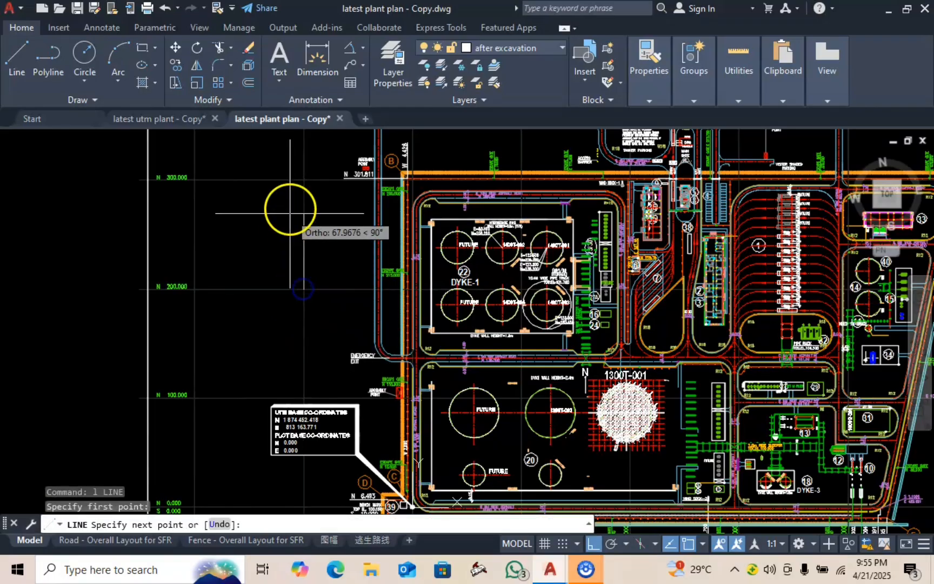
{"action": "left_click", "coordinate": [304, 180]}
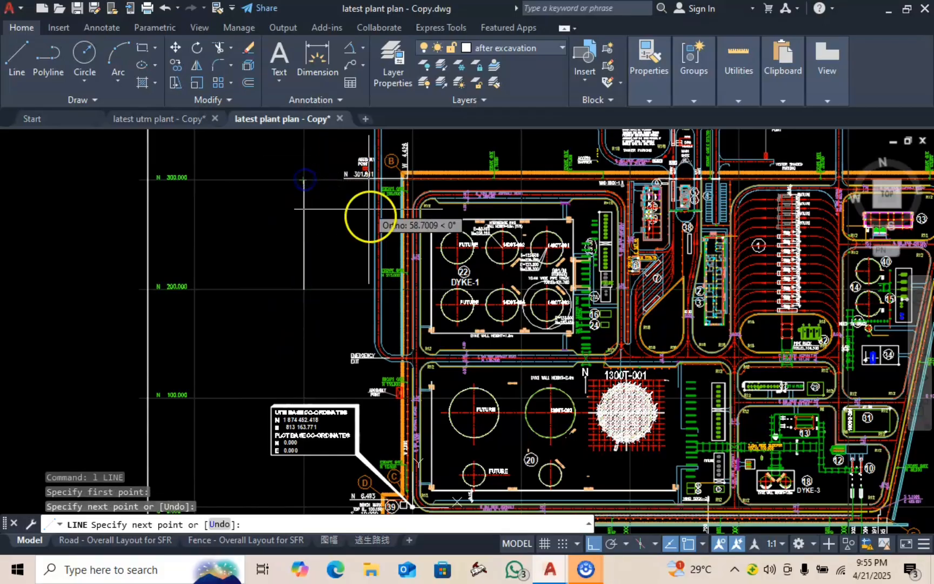
{"action": "key", "text": "Escape"}
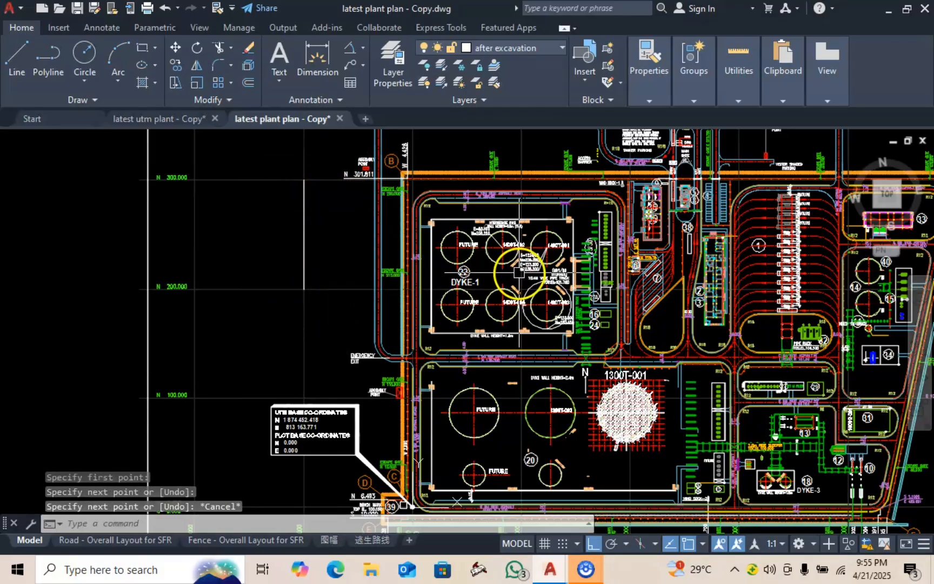
Step: Switch to the drawing "latest utm plant - Copy" and examine the coordinate labels at tank 1400T-001
{"action": "scroll", "coordinate": [514, 281], "scroll_direction": "down", "scroll_amount": 2}
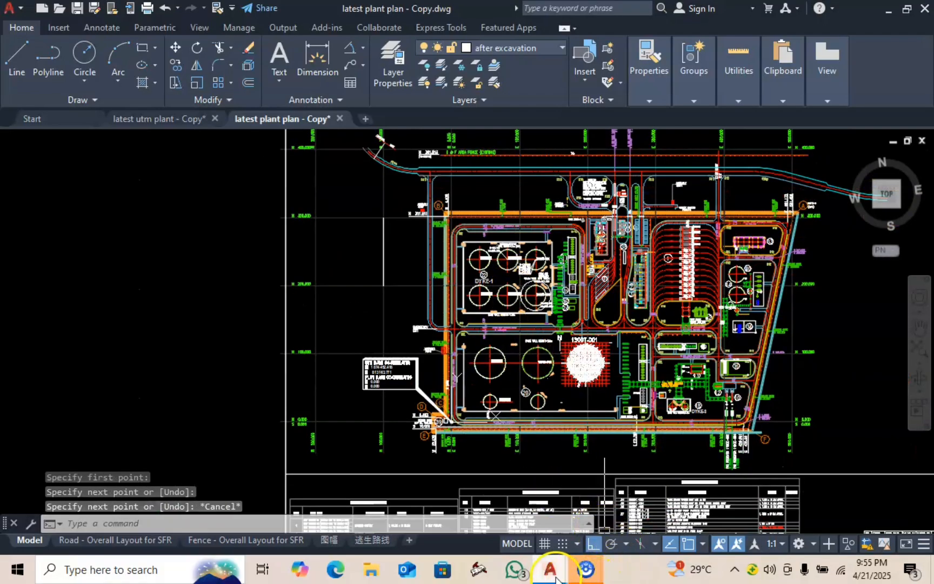
{"action": "mouse_move", "coordinate": [558, 578]}
{"action": "left_click", "coordinate": [510, 485]}
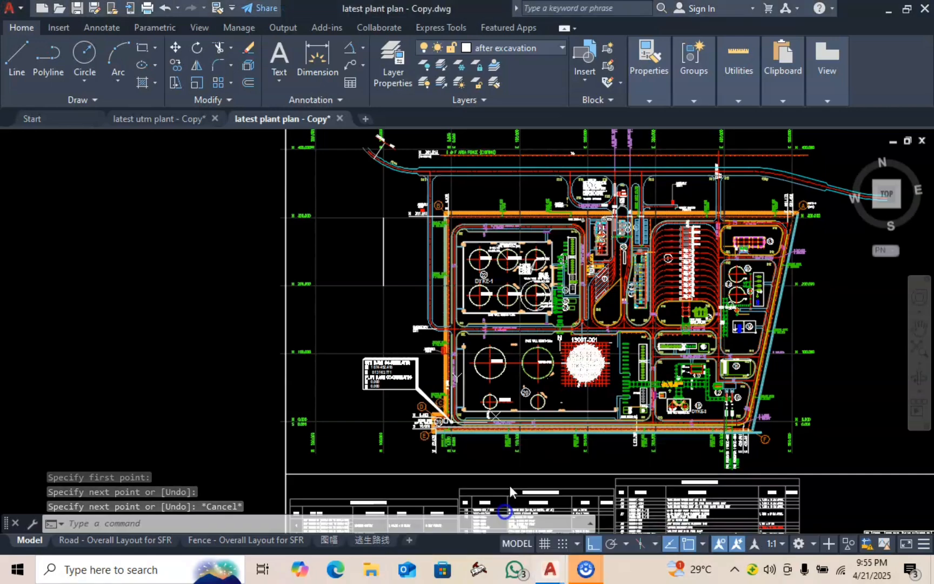
{"action": "scroll", "coordinate": [571, 286], "scroll_direction": "down", "scroll_amount": 5}
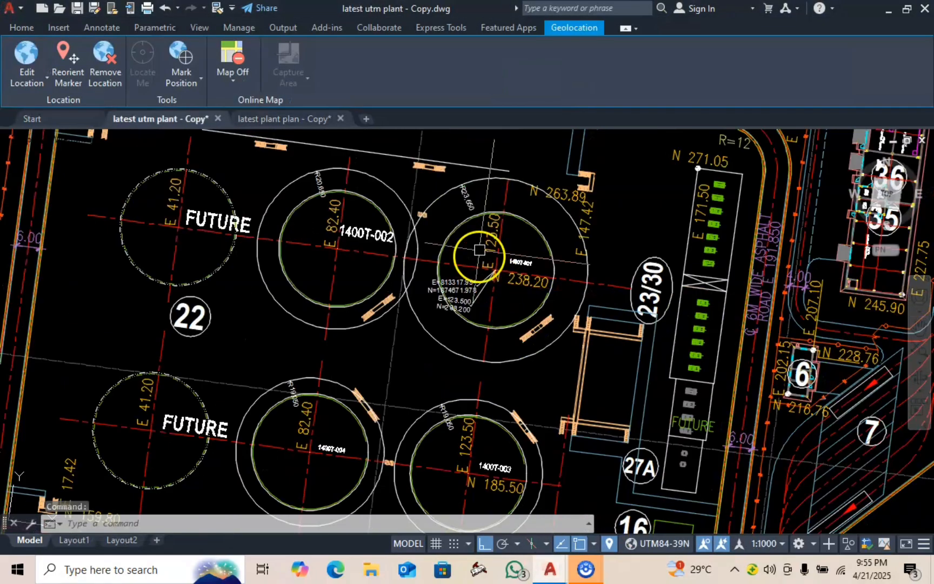
{"action": "scroll", "coordinate": [476, 261], "scroll_direction": "up", "scroll_amount": 6}
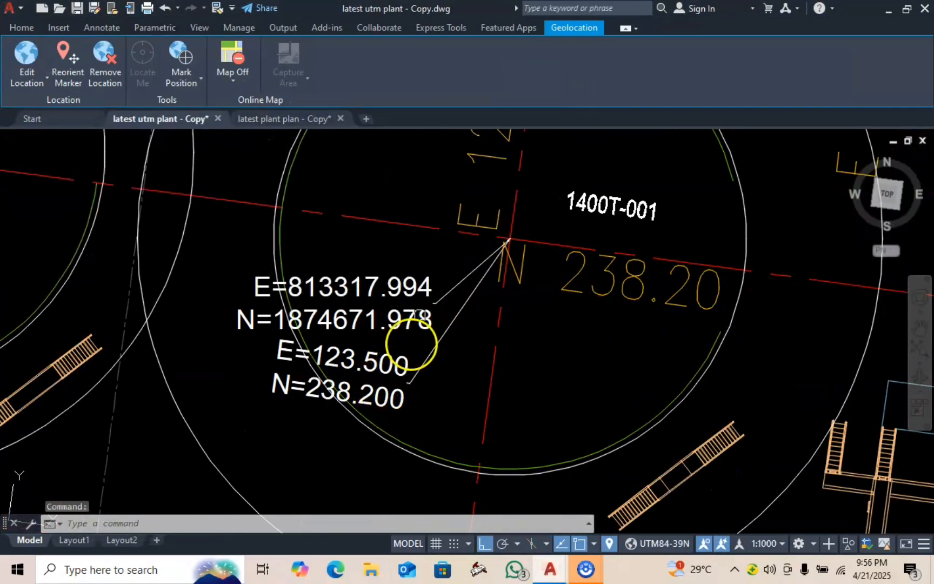
{"action": "scroll", "coordinate": [484, 254], "scroll_direction": "down", "scroll_amount": 4}
{"action": "left_click", "coordinate": [488, 264]}
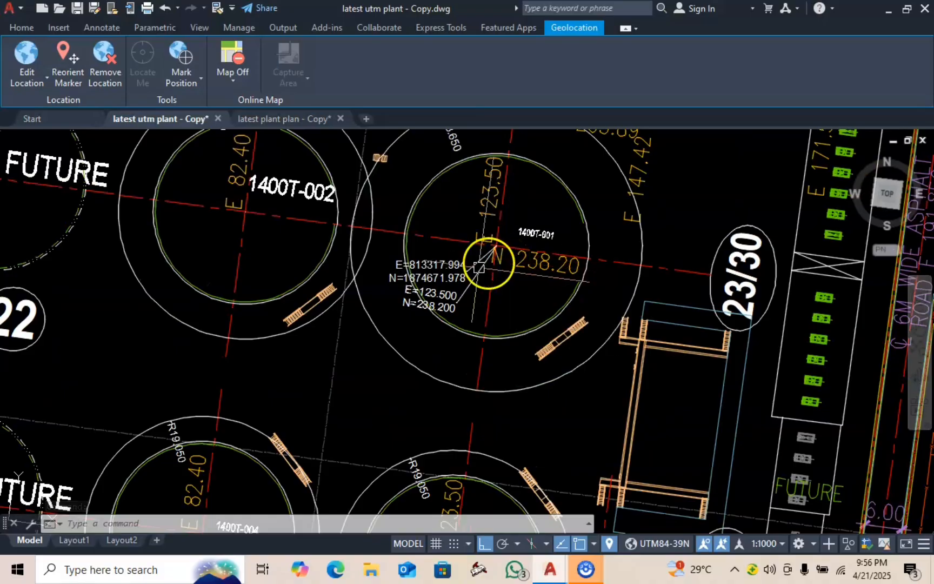
{"action": "scroll", "coordinate": [480, 269], "scroll_direction": "up", "scroll_amount": 4}
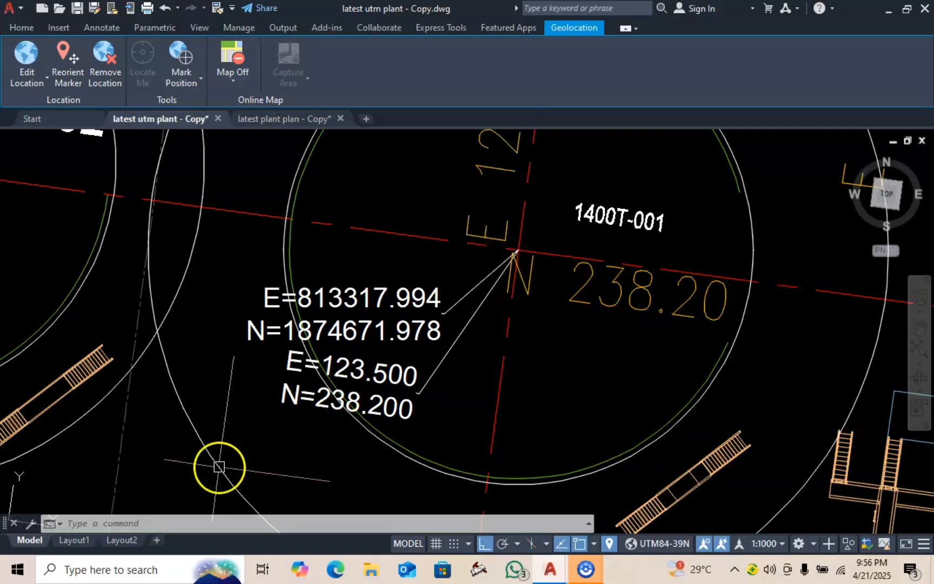
Step: Set the UCS back to World with the UCS command
{"action": "left_click", "coordinate": [178, 529]}
{"action": "type", "text": "ucs"}
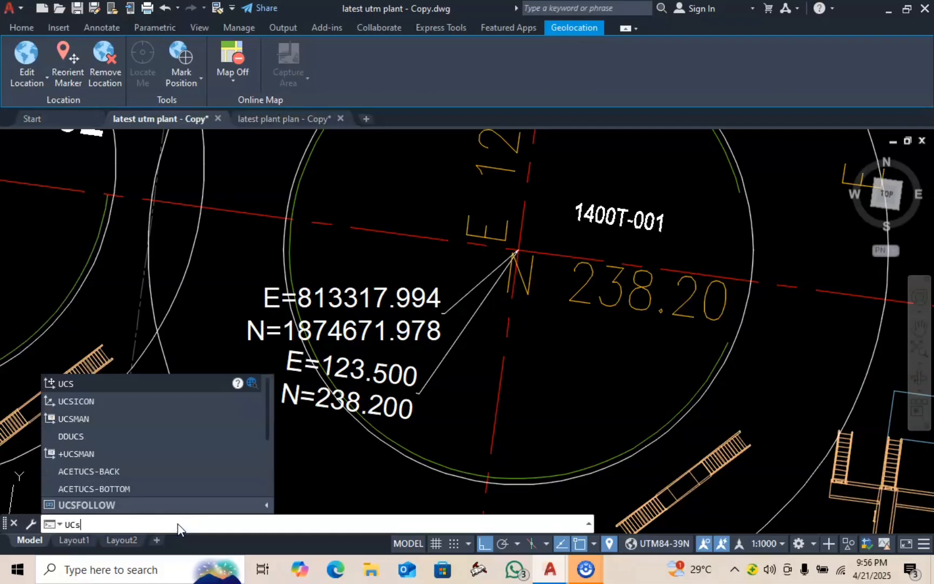
{"action": "left_click", "coordinate": [102, 380]}
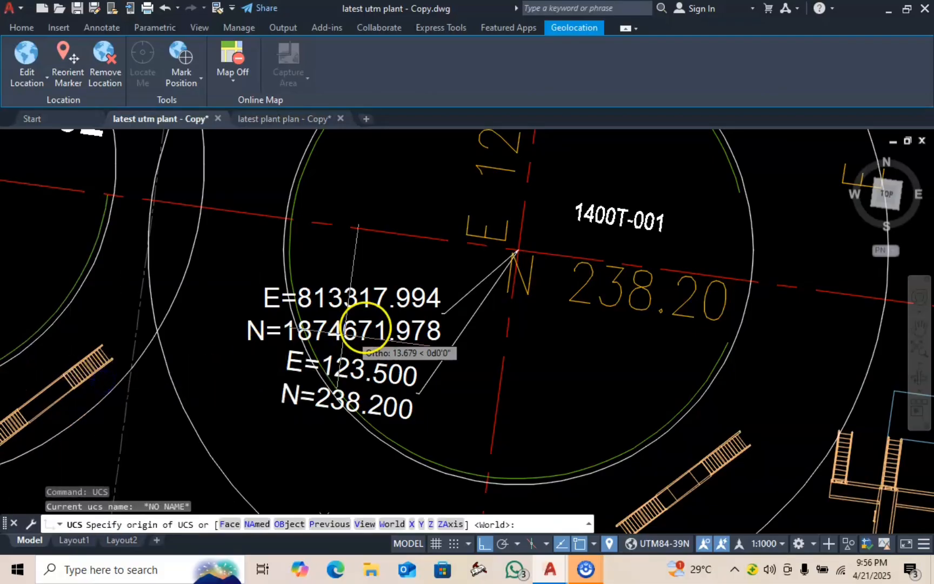
{"action": "scroll", "coordinate": [378, 394], "scroll_direction": "up", "scroll_amount": 4}
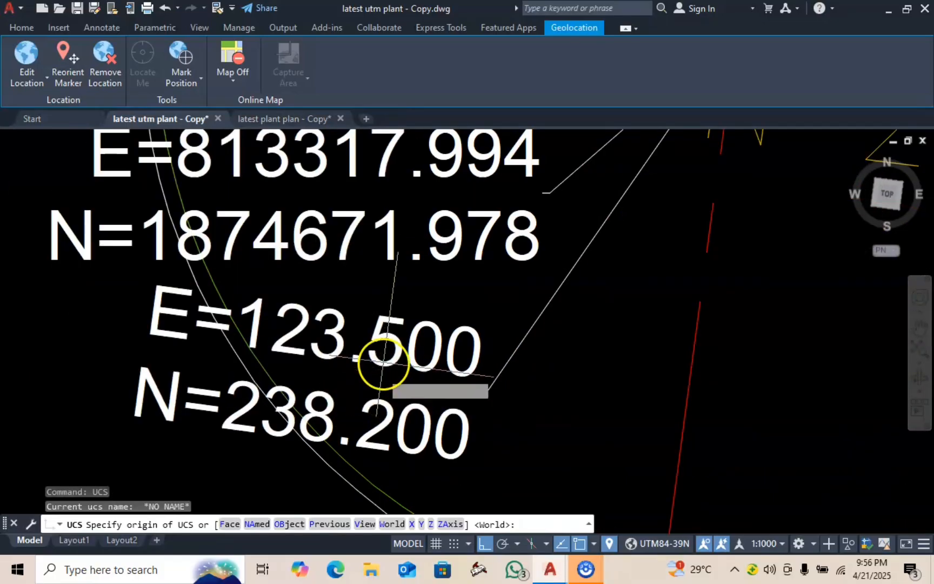
{"action": "scroll", "coordinate": [394, 323], "scroll_direction": "down", "scroll_amount": 4}
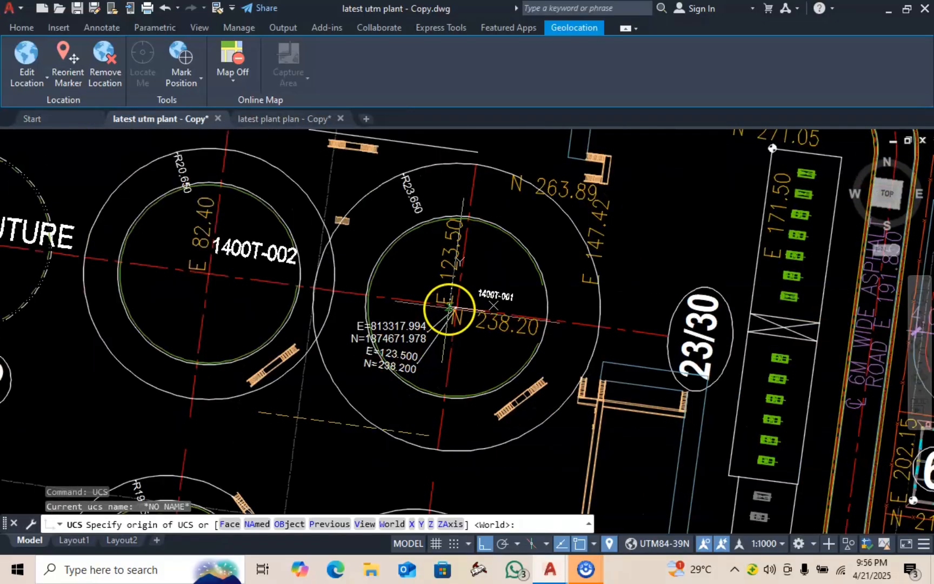
{"action": "scroll", "coordinate": [433, 311], "scroll_direction": "up", "scroll_amount": 2}
{"action": "scroll", "coordinate": [459, 309], "scroll_direction": "down", "scroll_amount": 5}
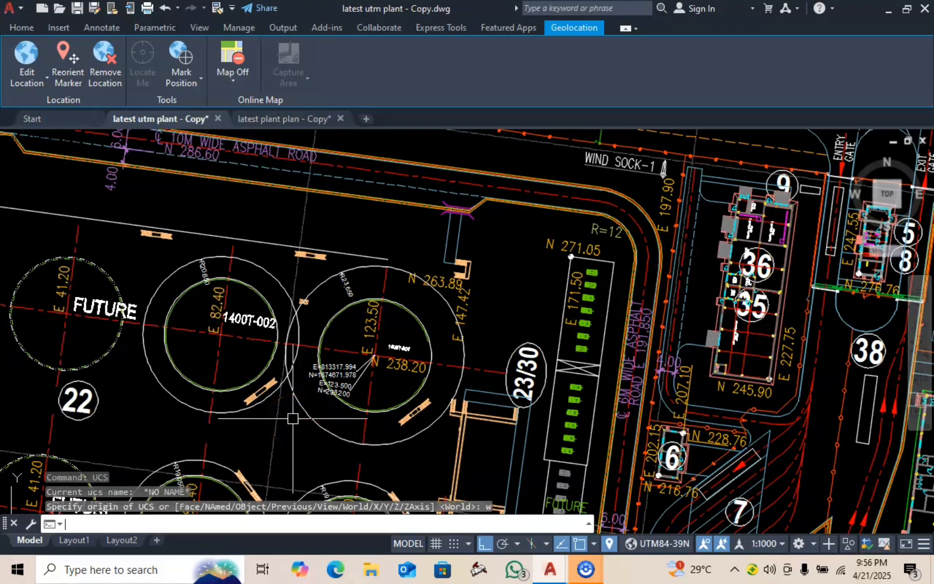
{"action": "key", "text": "Return"}
{"action": "scroll", "coordinate": [371, 344], "scroll_direction": "up", "scroll_amount": 4}
{"action": "scroll", "coordinate": [457, 319], "scroll_direction": "down", "scroll_amount": 1}
{"action": "scroll", "coordinate": [456, 319], "scroll_direction": "down", "scroll_amount": 4}
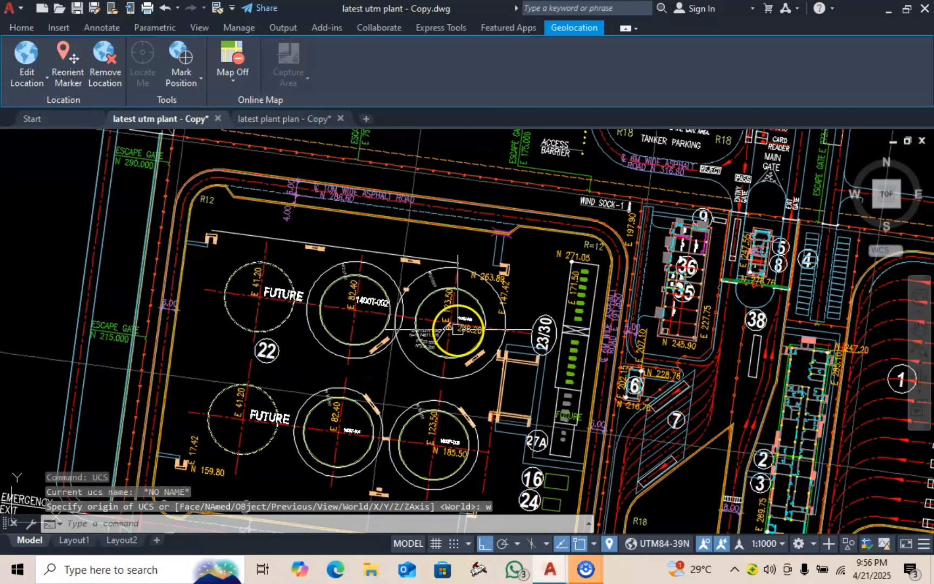
{"action": "scroll", "coordinate": [454, 332], "scroll_direction": "down", "scroll_amount": 3}
{"action": "scroll", "coordinate": [476, 367], "scroll_direction": "up", "scroll_amount": 8}
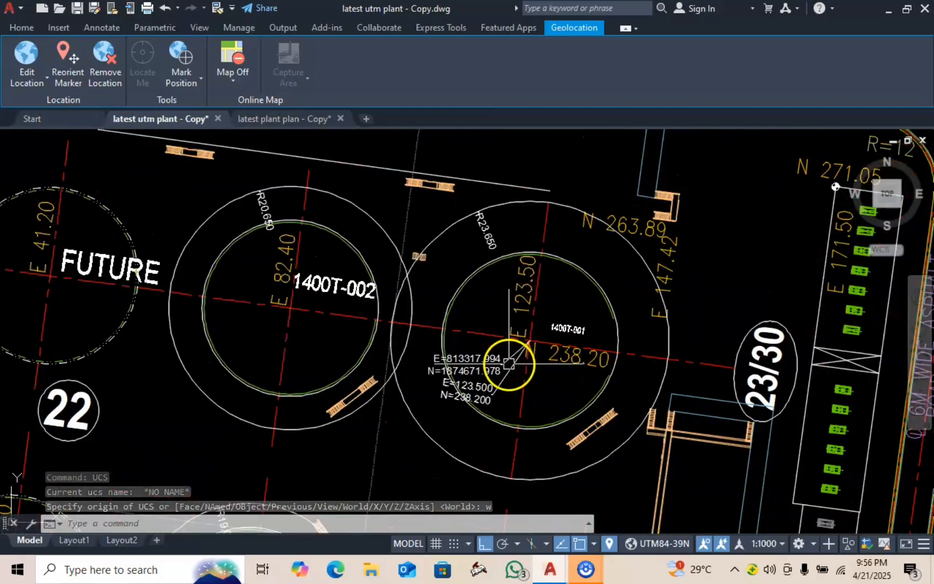
Step: Label the centre point of tank 1400T-001 with the EN command, placing the text below the two existing labels, and compare all three
{"action": "scroll", "coordinate": [559, 313], "scroll_direction": "up", "scroll_amount": 4}
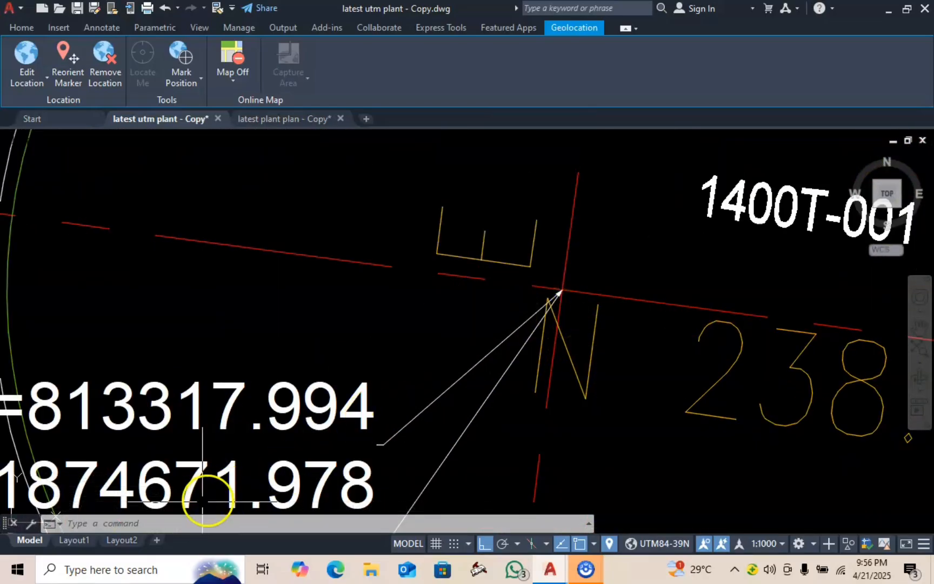
{"action": "type", "text": "n"}
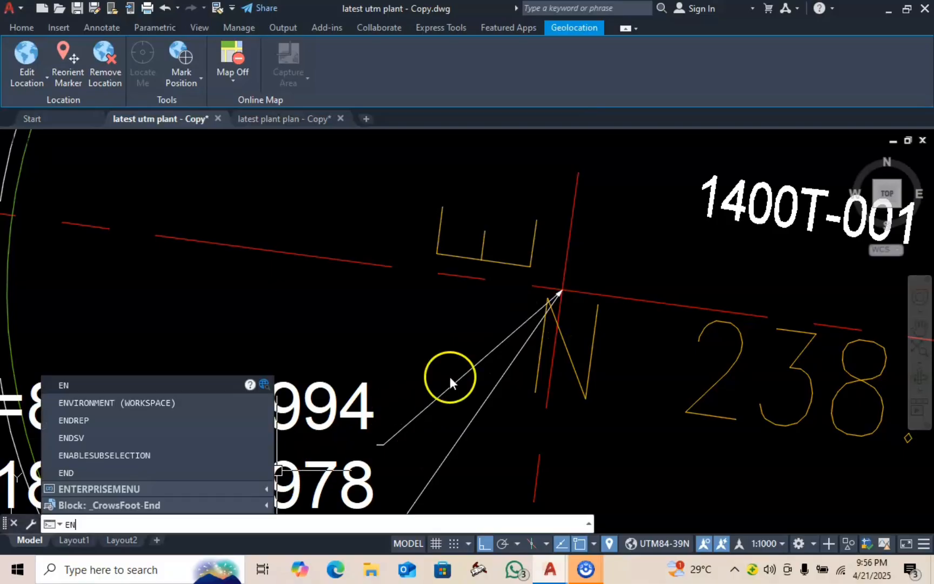
{"action": "scroll", "coordinate": [553, 296], "scroll_direction": "up", "scroll_amount": 5}
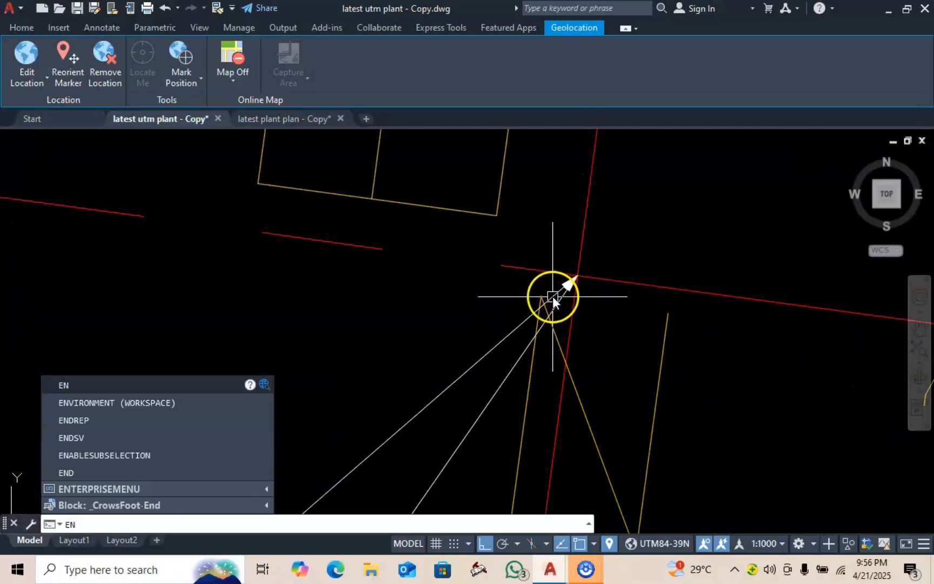
{"action": "left_click", "coordinate": [151, 384]}
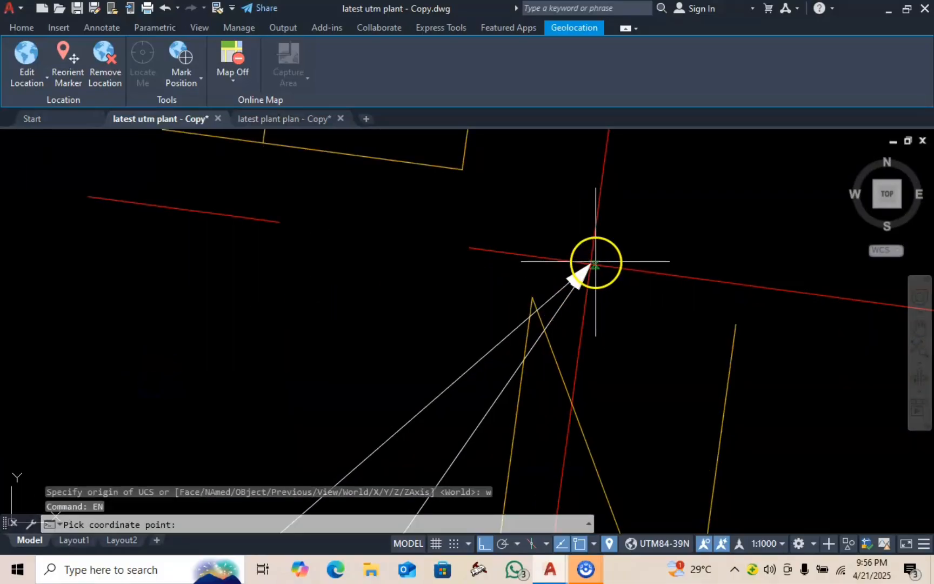
{"action": "left_click", "coordinate": [591, 263]}
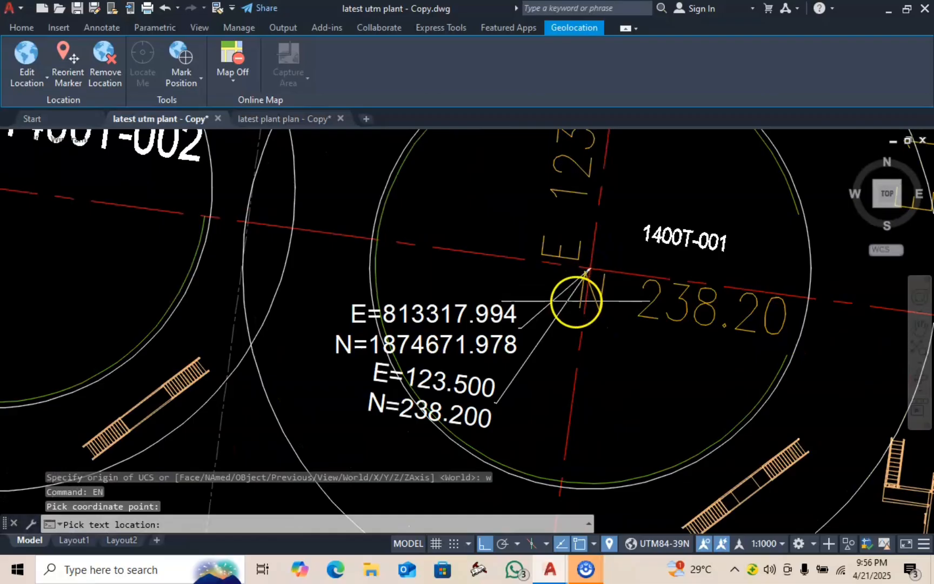
{"action": "scroll", "coordinate": [567, 367], "scroll_direction": "down", "scroll_amount": 5}
{"action": "scroll", "coordinate": [549, 359], "scroll_direction": "up", "scroll_amount": 5}
{"action": "scroll", "coordinate": [549, 351], "scroll_direction": "down", "scroll_amount": 2}
{"action": "scroll", "coordinate": [548, 351], "scroll_direction": "up", "scroll_amount": 2}
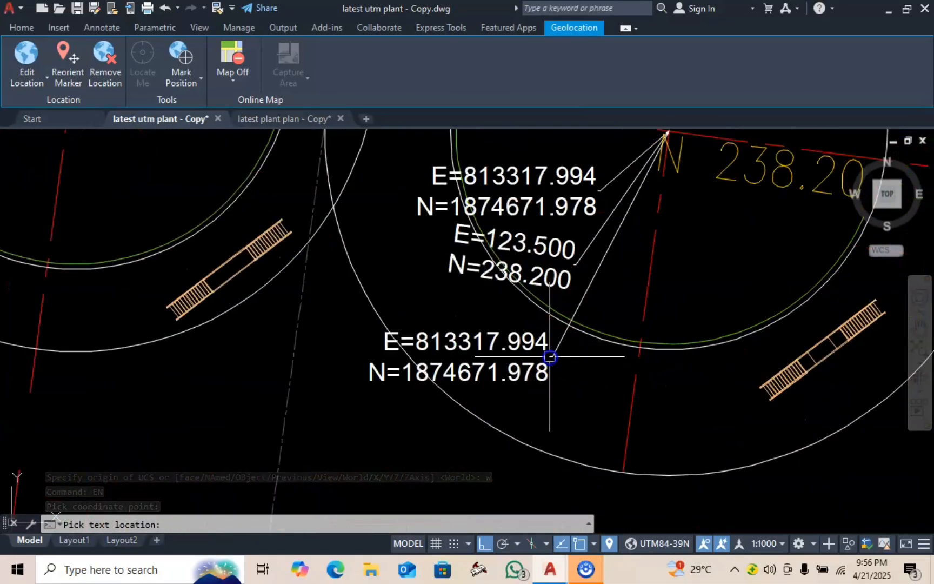
{"action": "left_click", "coordinate": [550, 357]}
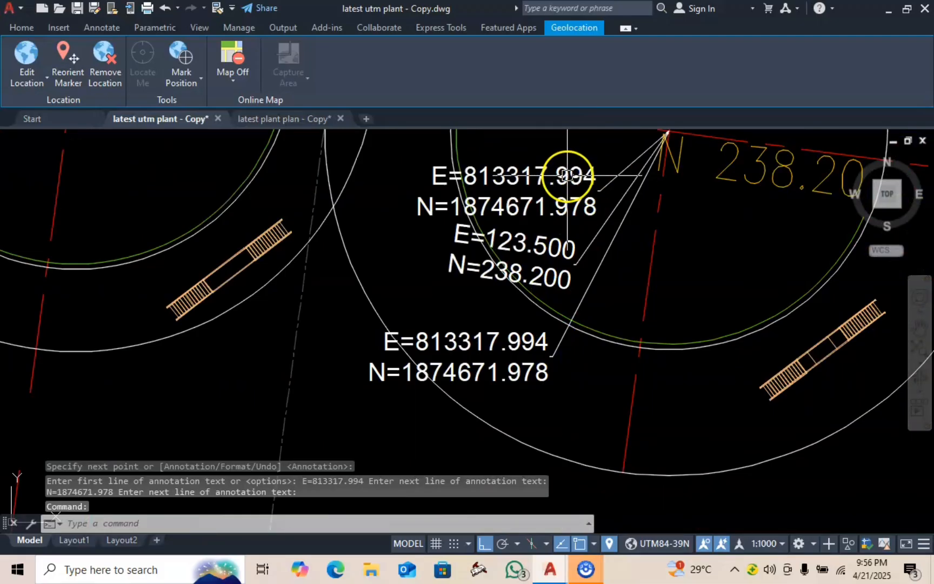
{"action": "scroll", "coordinate": [567, 175], "scroll_direction": "up", "scroll_amount": 4}
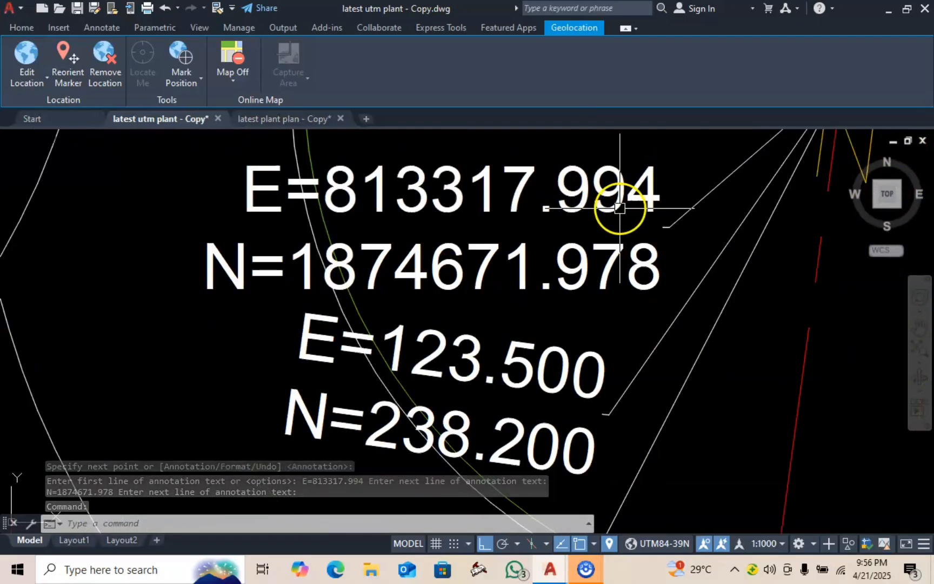
{"action": "scroll", "coordinate": [620, 208], "scroll_direction": "down", "scroll_amount": 2}
{"action": "middle_click_drag", "start_coordinate": [559, 373], "coordinate": [495, 215]}
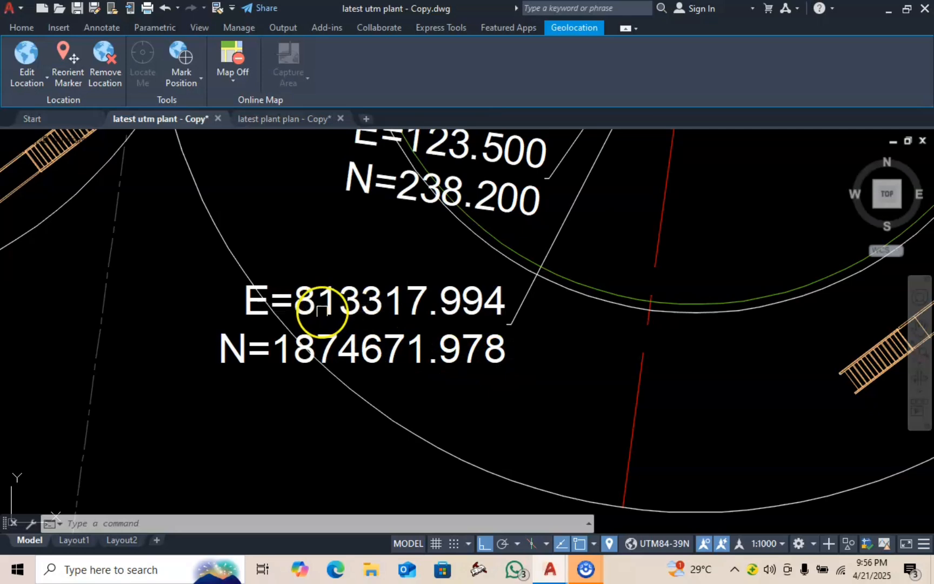
{"action": "middle_click_drag", "start_coordinate": [322, 312], "coordinate": [356, 415]}
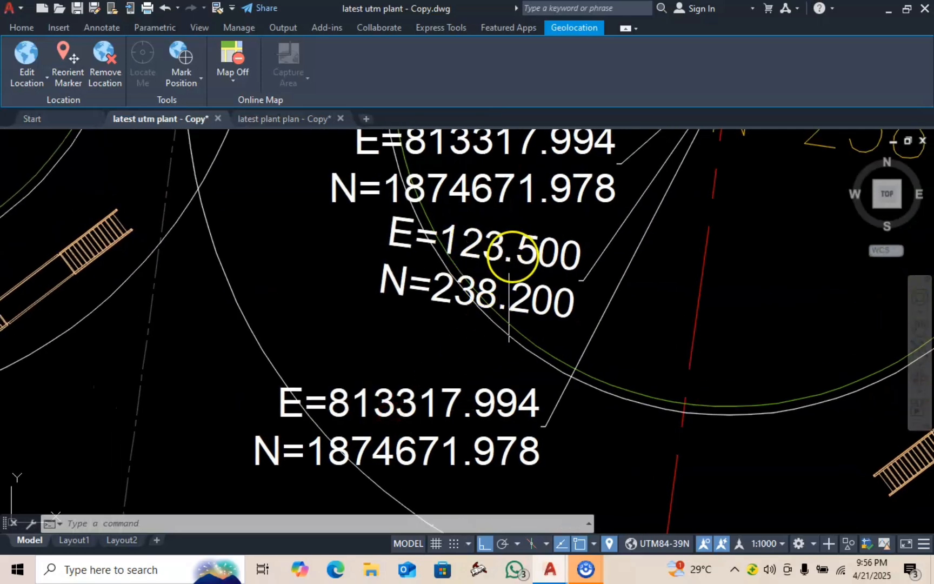
Step: Draw a vertical line in the World UCS from the N 200.000 grid intersection west of the plant to just above the N 300.000 grid line
{"action": "scroll", "coordinate": [468, 320], "scroll_direction": "down", "scroll_amount": 8}
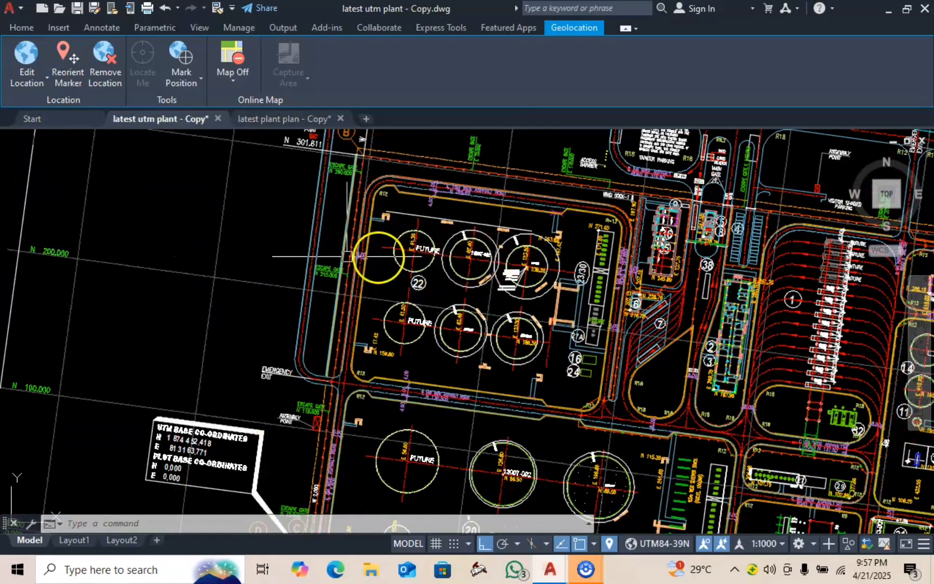
{"action": "mouse_move", "coordinate": [257, 302]}
{"action": "middle_mouse_down"}
{"action": "mouse_move", "coordinate": [334, 358]}
{"action": "mouse_move", "coordinate": [334, 369]}
{"action": "middle_mouse_up"}
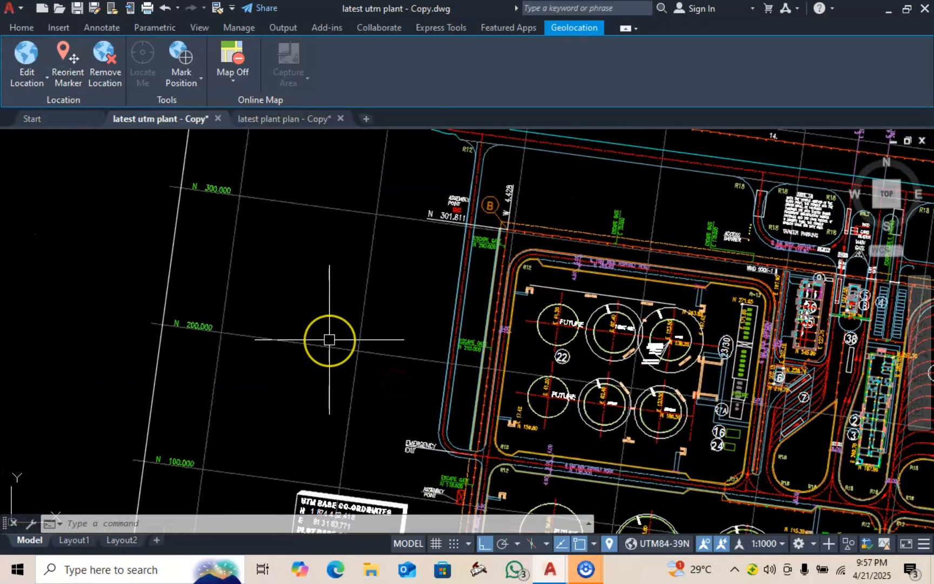
{"action": "type", "text": "1"}
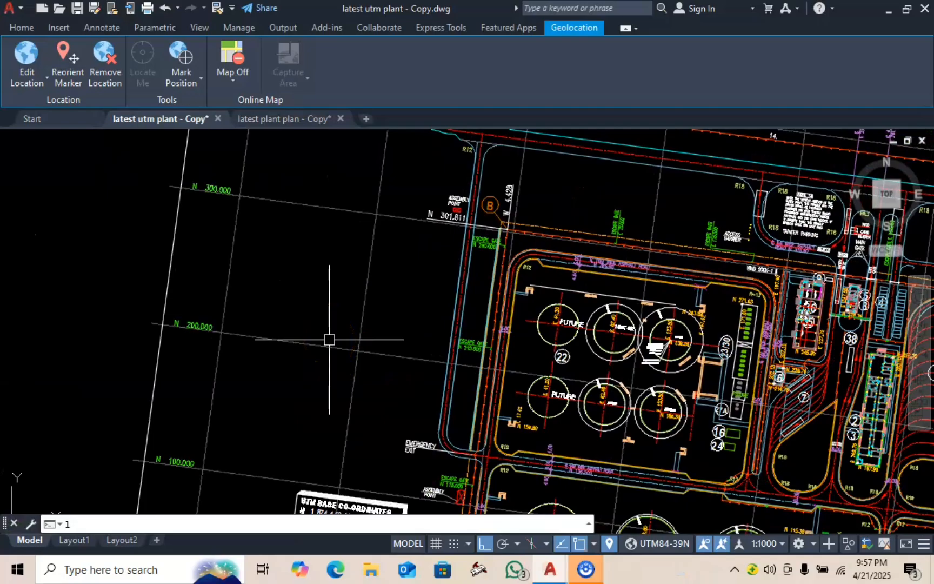
{"action": "key", "text": "Return"}
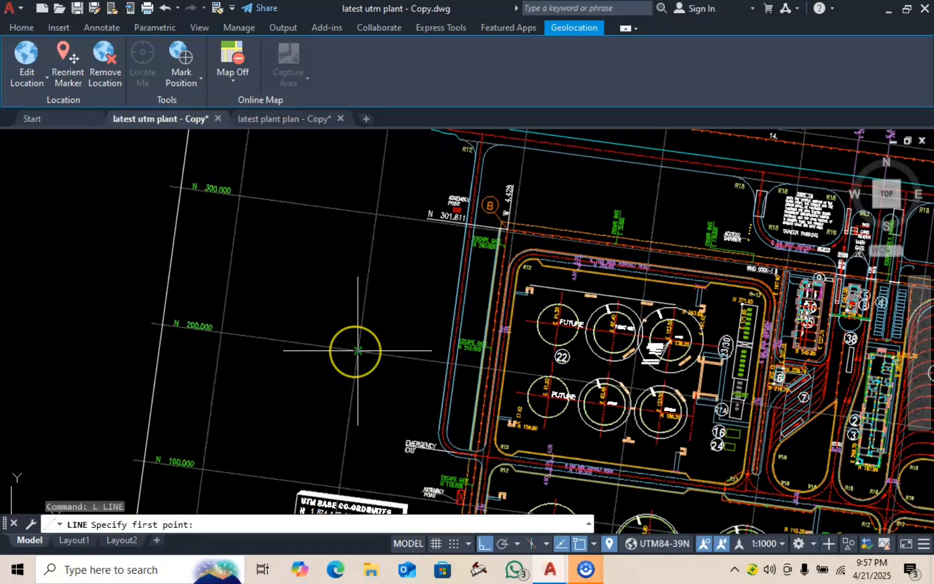
{"action": "left_click", "coordinate": [358, 350]}
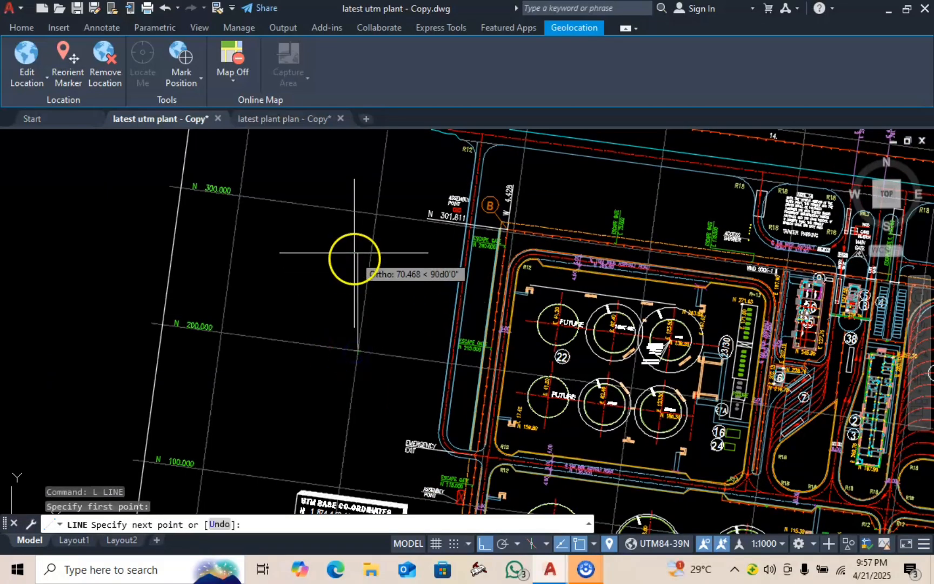
{"action": "scroll", "coordinate": [355, 222], "scroll_direction": "up", "scroll_amount": 5}
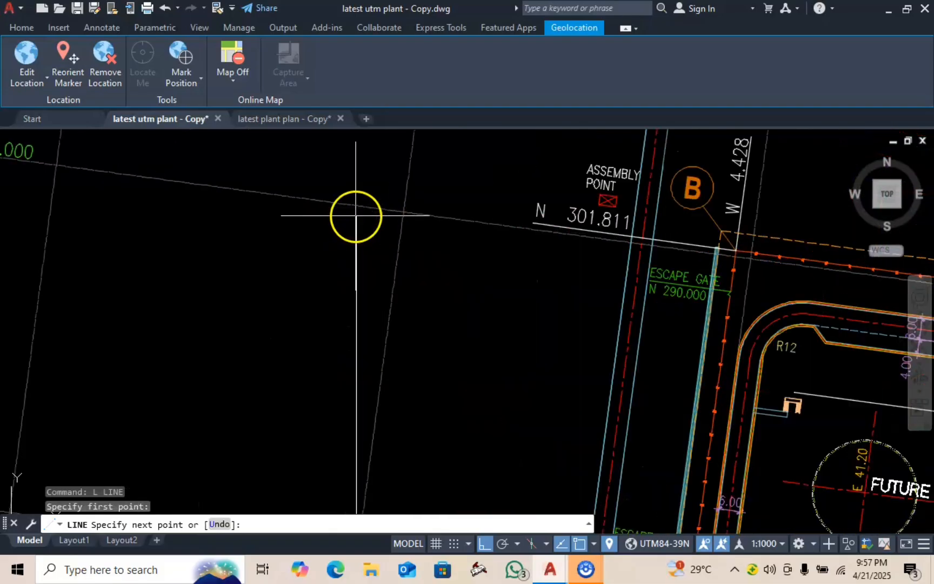
{"action": "left_click", "coordinate": [356, 165]}
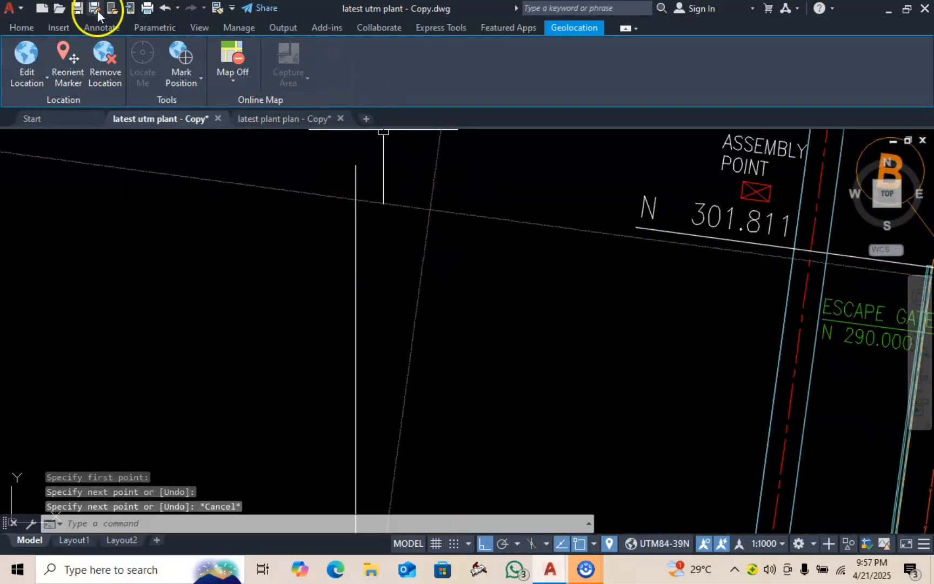
Step: Add an angular dimension between the new vertical line and the tilted plant grid line, placing it just above the N 300.000 grid line
{"action": "left_click", "coordinate": [21, 27]}
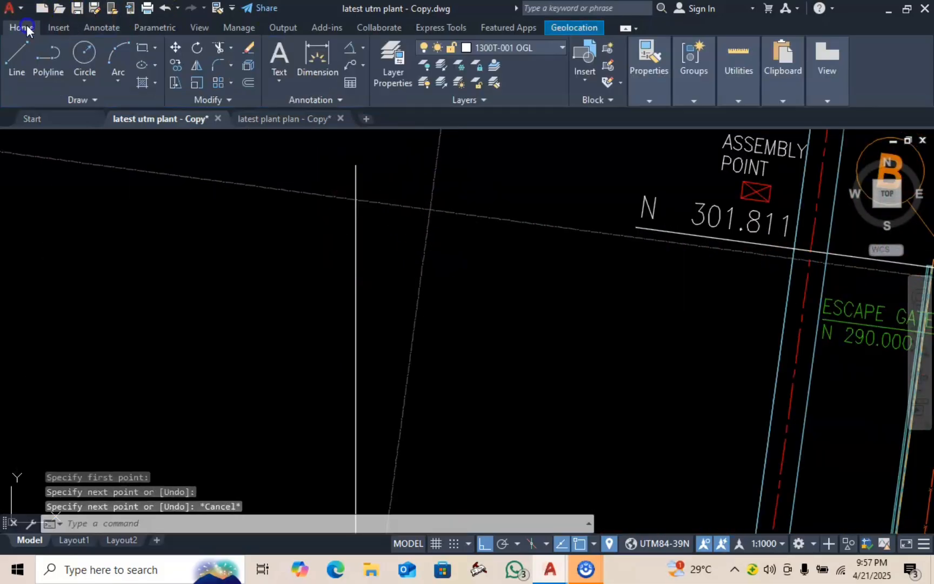
{"action": "left_click", "coordinate": [349, 48]}
{"action": "left_click", "coordinate": [354, 172]}
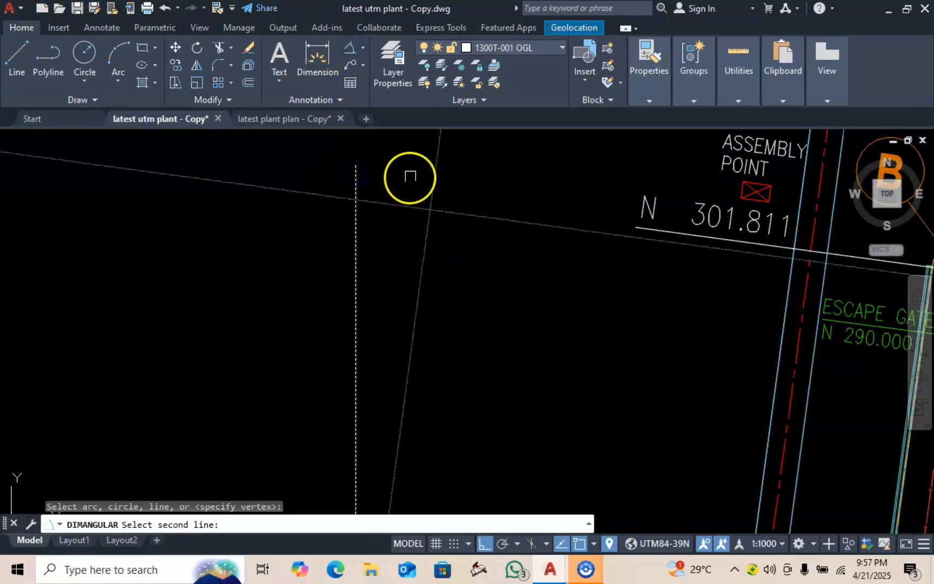
{"action": "left_click", "coordinate": [432, 173]}
{"action": "scroll", "coordinate": [415, 174], "scroll_direction": "up", "scroll_amount": 3}
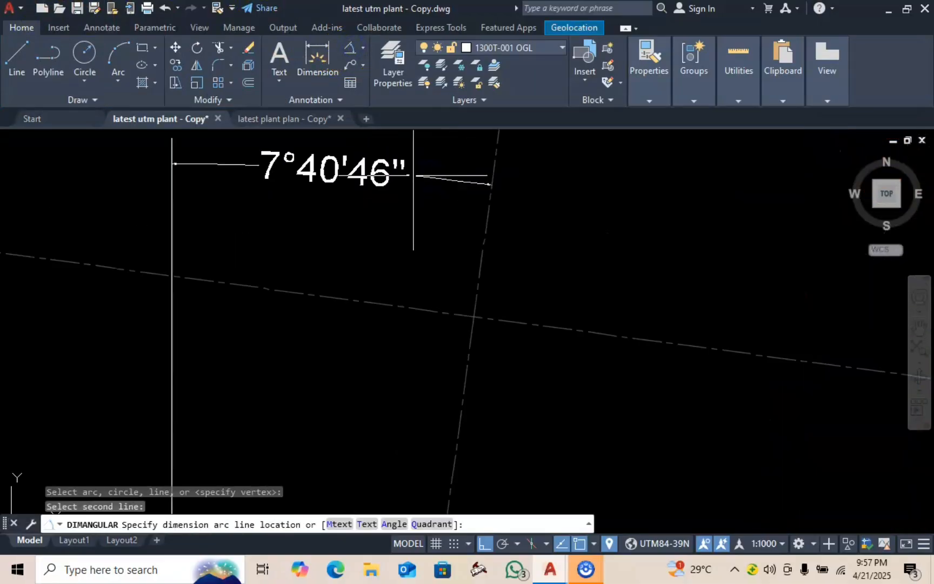
{"action": "left_click", "coordinate": [430, 186]}
Step: Examine the angle between UTM north and plant north at the new dimension, and compare it with the tilt of the overall plant layout
{"action": "scroll", "coordinate": [427, 210], "scroll_direction": "down", "scroll_amount": 5}
{"action": "scroll", "coordinate": [415, 209], "scroll_direction": "up", "scroll_amount": 4}
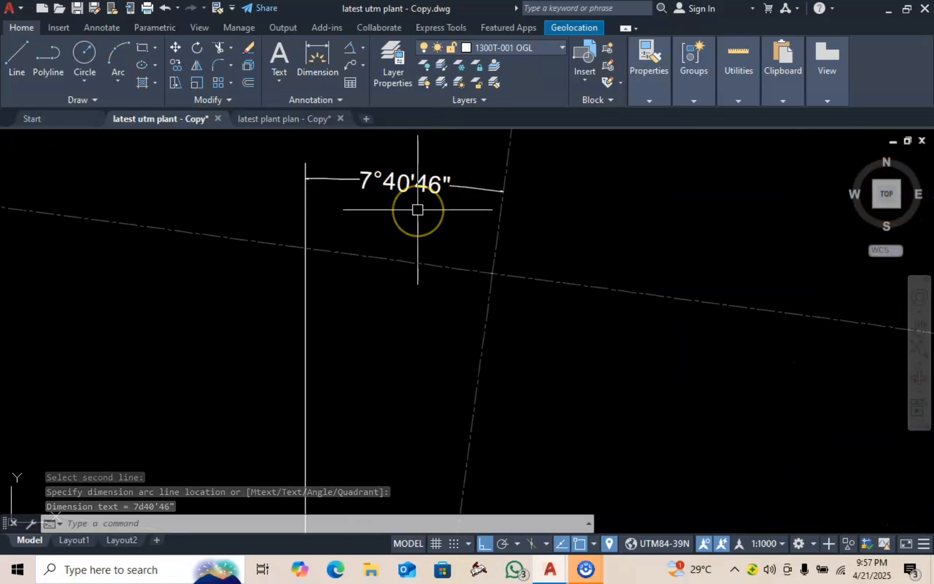
{"action": "scroll", "coordinate": [521, 282], "scroll_direction": "down", "scroll_amount": 5}
{"action": "scroll", "coordinate": [521, 281], "scroll_direction": "down", "scroll_amount": 5}
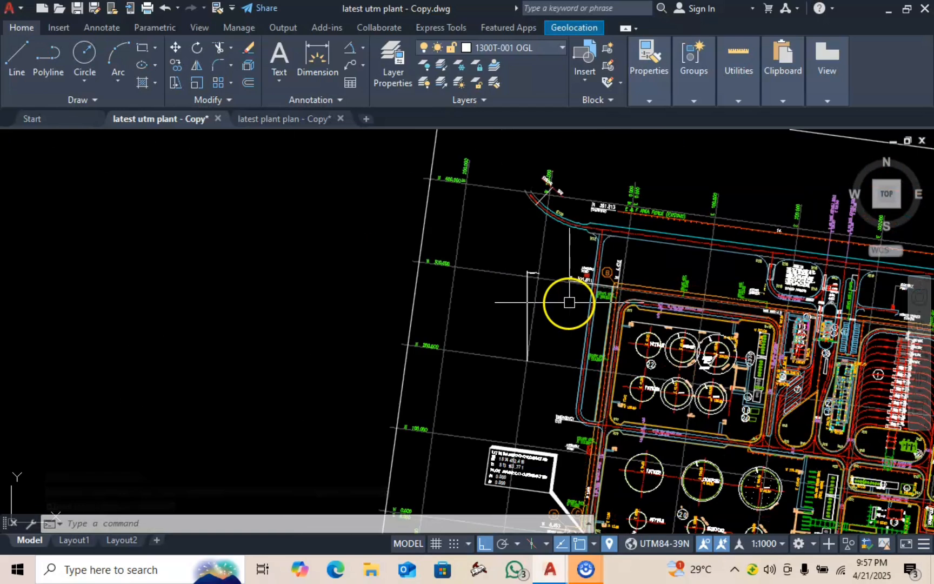
{"action": "scroll", "coordinate": [427, 297], "scroll_direction": "up", "scroll_amount": 1}
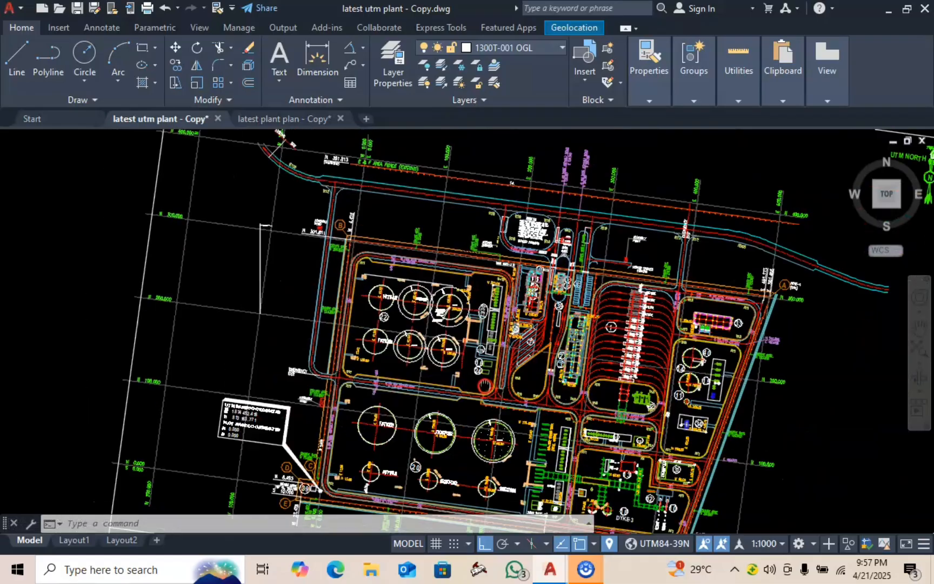
{"action": "scroll", "coordinate": [343, 285], "scroll_direction": "up", "scroll_amount": 2}
{"action": "scroll", "coordinate": [342, 285], "scroll_direction": "up", "scroll_amount": 2}
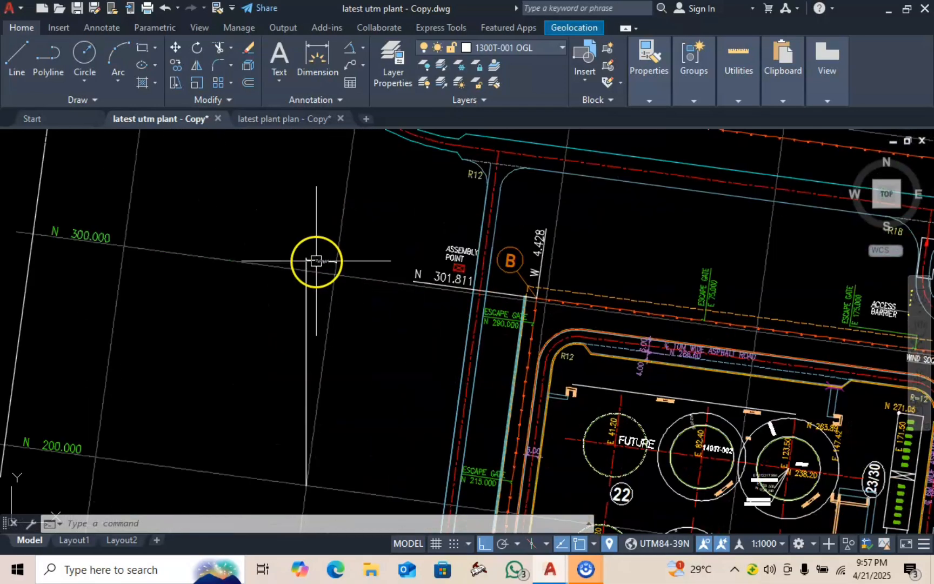
{"action": "scroll", "coordinate": [459, 261], "scroll_direction": "down", "scroll_amount": 5}
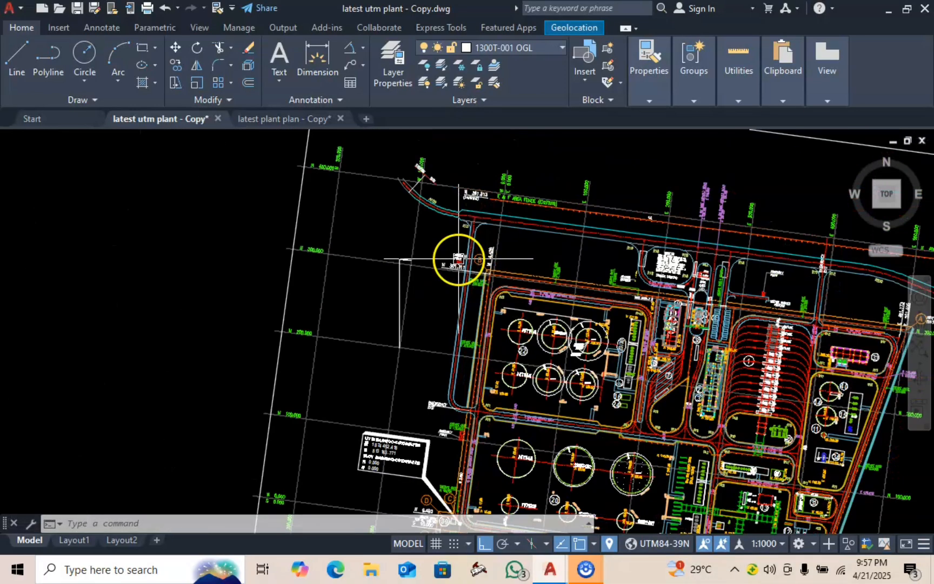
{"action": "scroll", "coordinate": [417, 263], "scroll_direction": "up", "scroll_amount": 5}
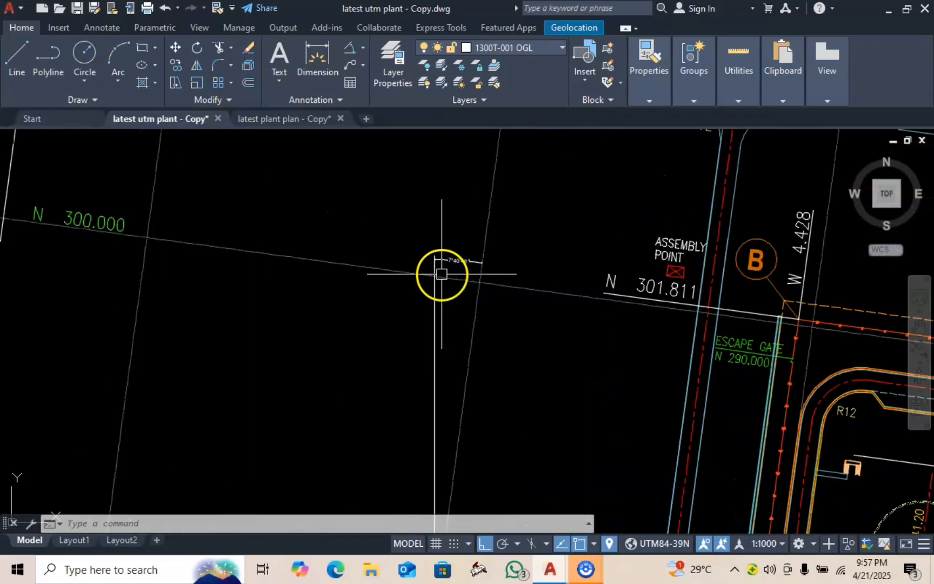
{"action": "scroll", "coordinate": [460, 267], "scroll_direction": "up", "scroll_amount": 2}
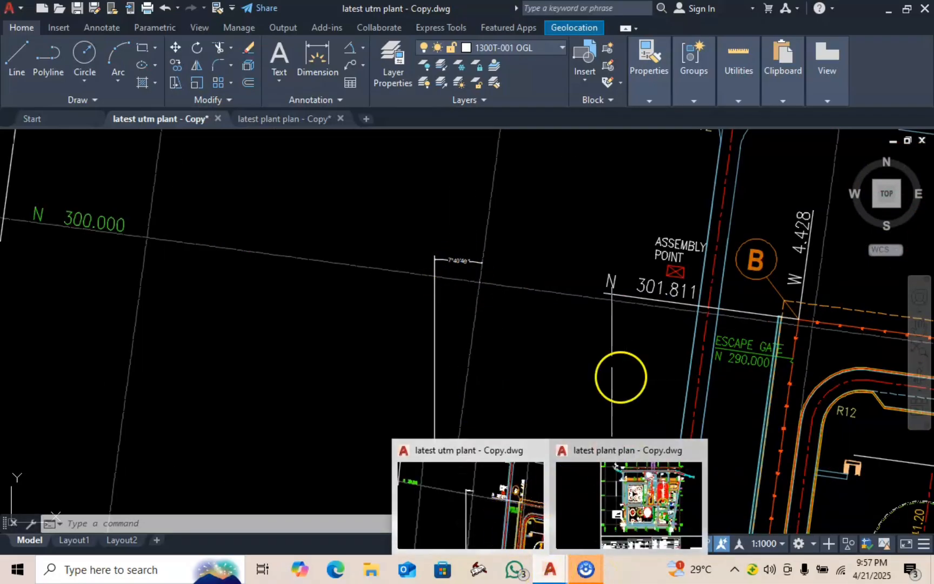
{"action": "scroll", "coordinate": [582, 328], "scroll_direction": "down", "scroll_amount": 5}
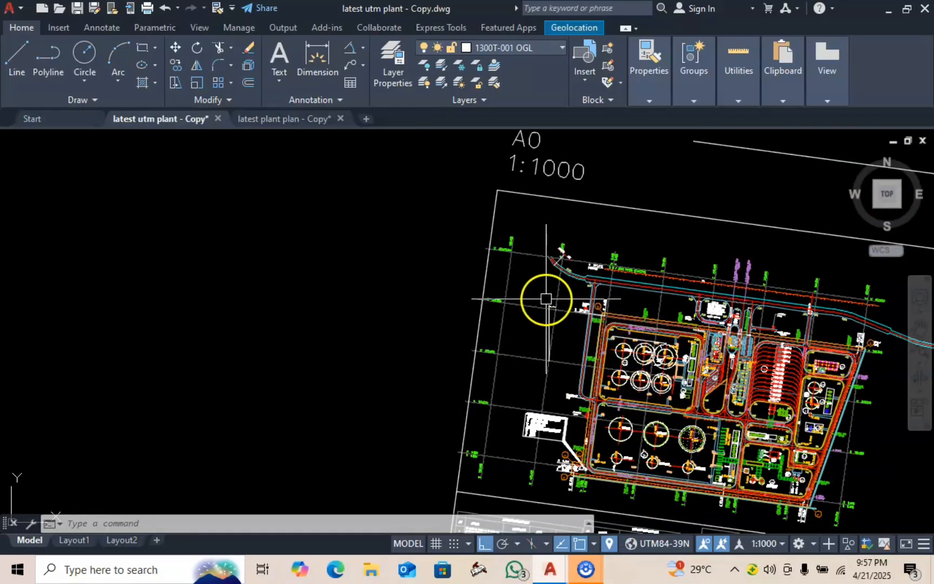
{"action": "middle_click_drag", "start_coordinate": [546, 300], "coordinate": [296, 247]}
{"action": "scroll", "coordinate": [453, 287], "scroll_direction": "up", "scroll_amount": 4}
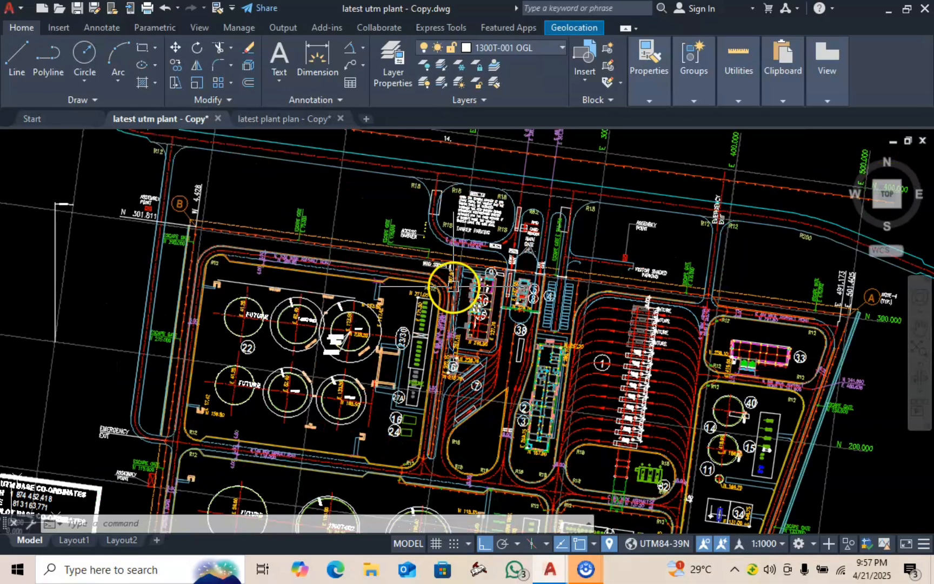